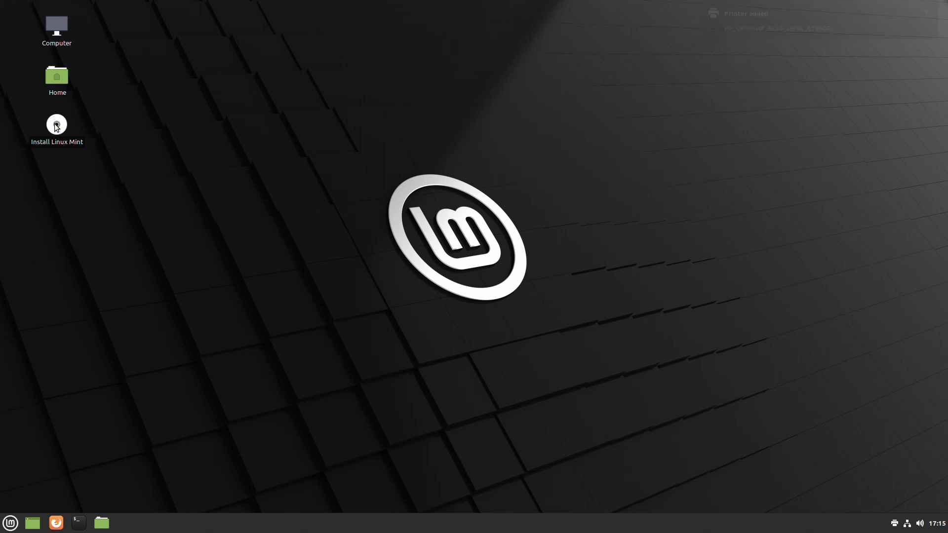
# Step: Start the Linux Mint installation in English with the English (US) keyboard layout and multimedia codecs enabled
pyautogui.doubleClick(57, 125)
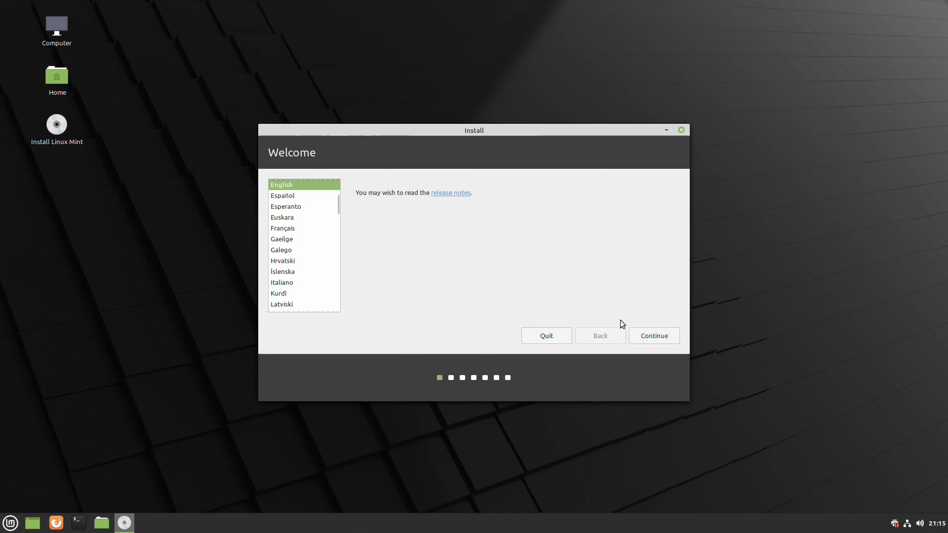
pyautogui.click(647, 338)
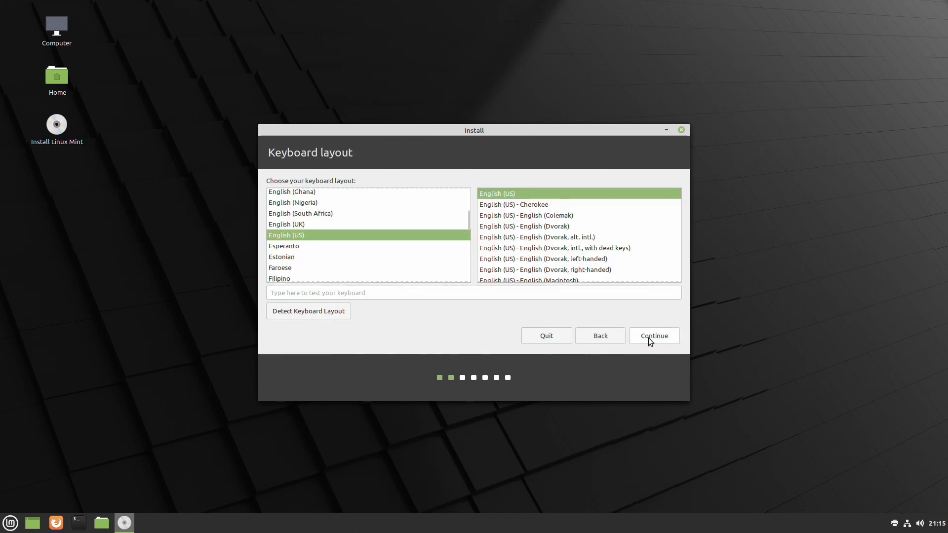
pyautogui.click(648, 336)
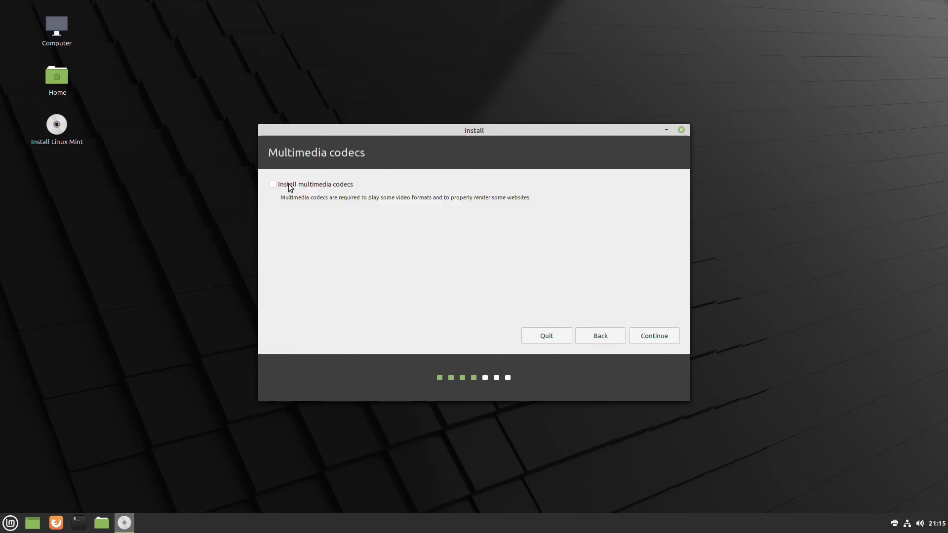
pyautogui.click(272, 184)
pyautogui.click(651, 336)
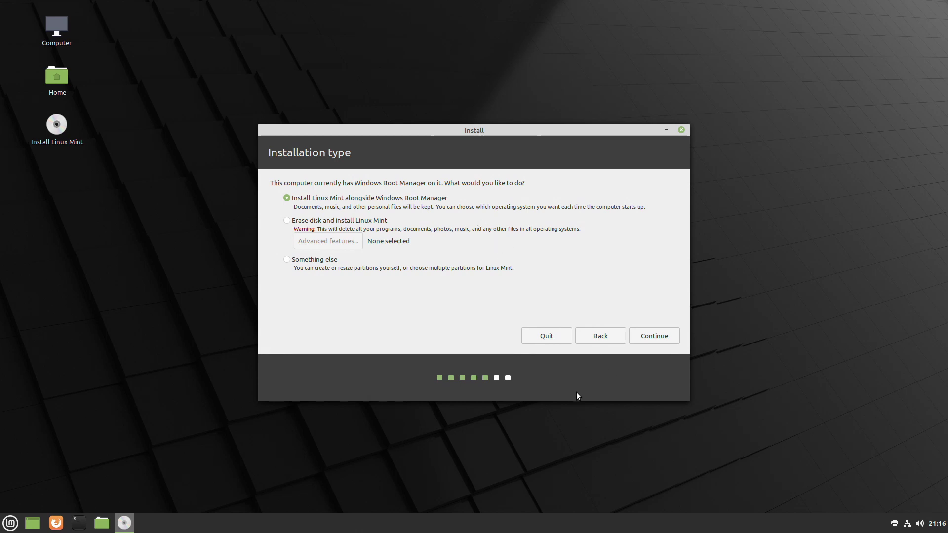
# Step: Choose installation alongside Windows Boot Manager, allocate about 150.9 GB to Linux Mint, and write the partition changes to disk
pyautogui.click(651, 340)
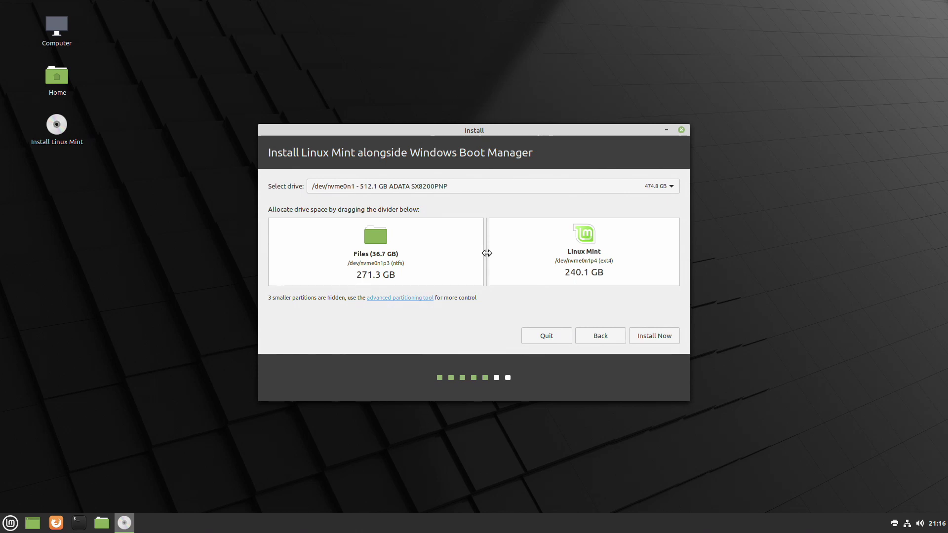
pyautogui.moveTo(487, 252); pyautogui.dragTo(504, 254)
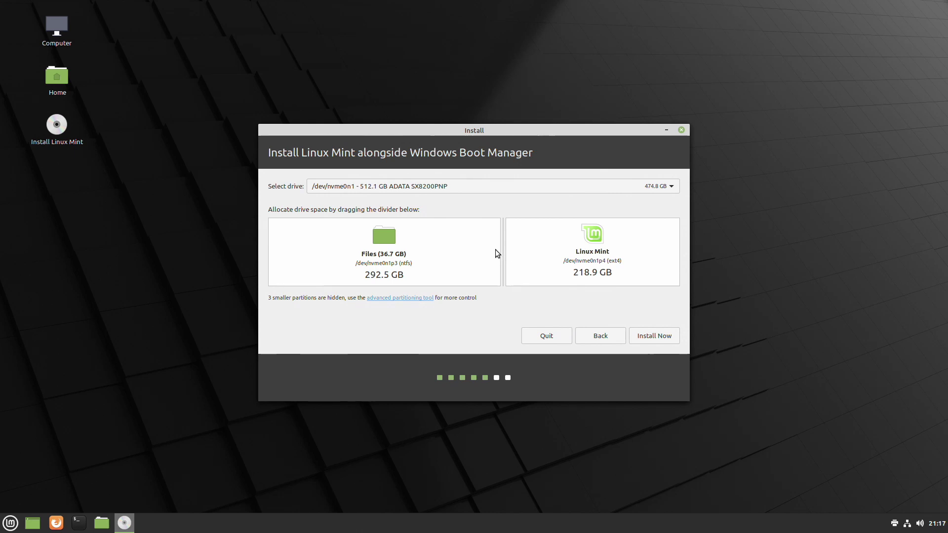
pyautogui.moveTo(506, 250); pyautogui.dragTo(584, 255)
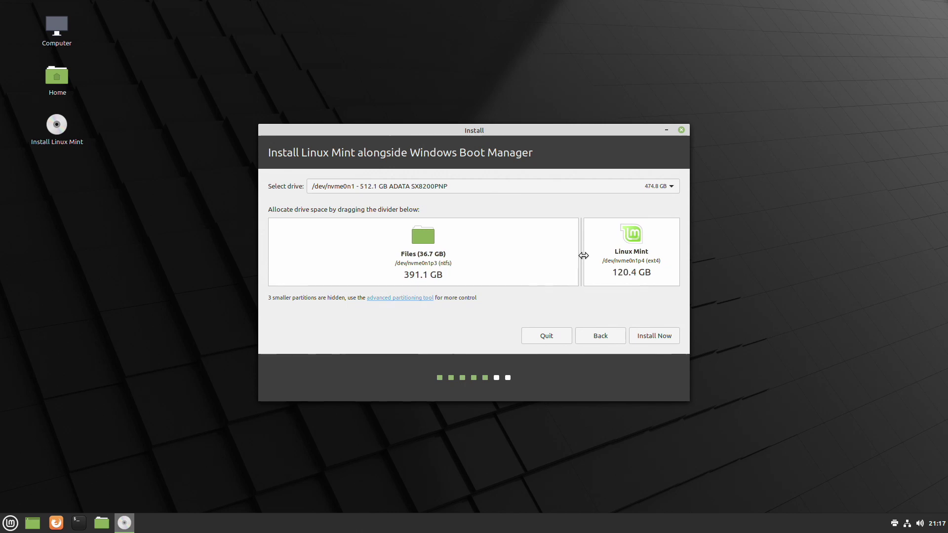
pyautogui.moveTo(584, 256); pyautogui.dragTo(555, 255)
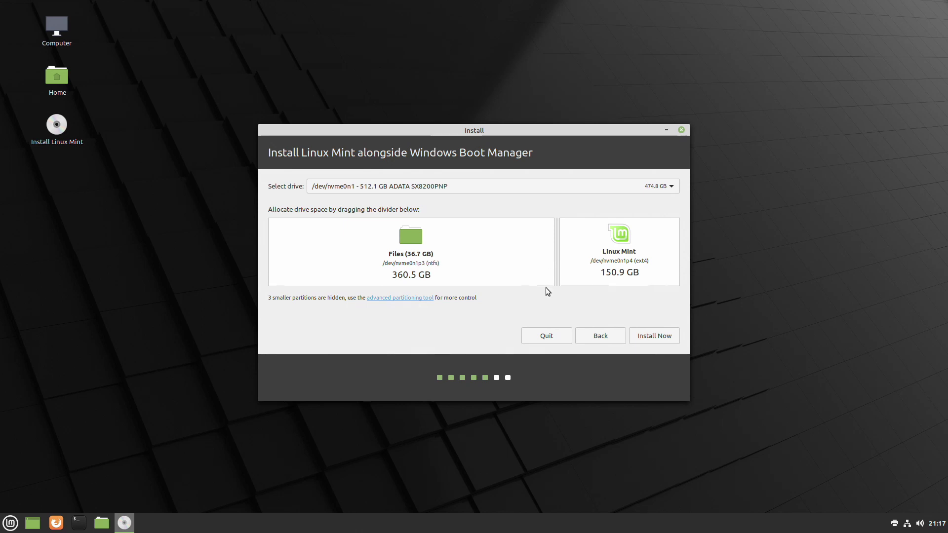
pyautogui.click(650, 335)
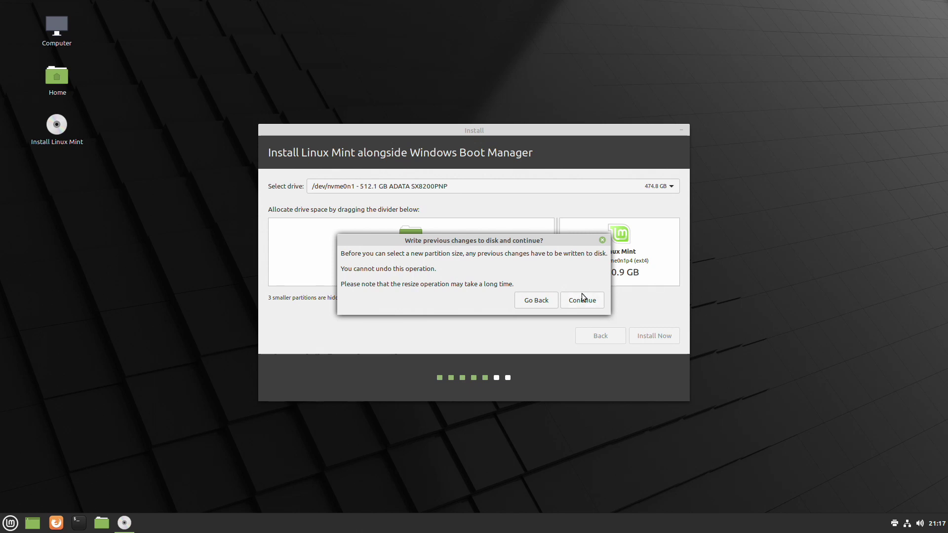
pyautogui.click(593, 302)
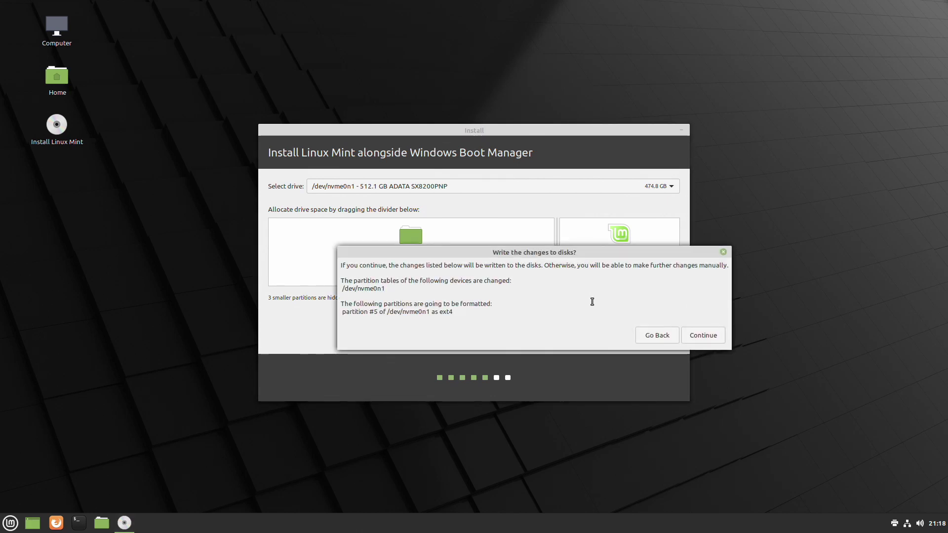
pyautogui.click(709, 339)
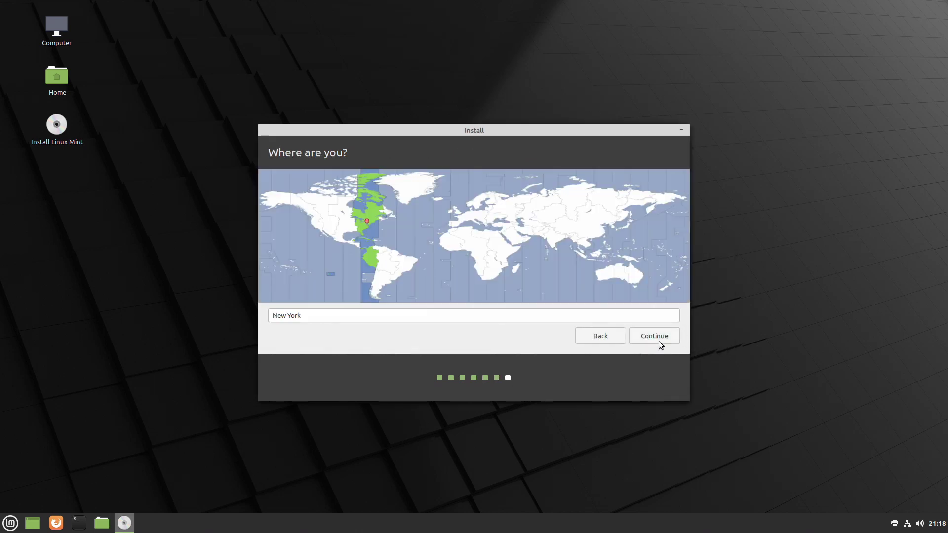
# Step: Accept the New York time zone and create the account User, entering and confirming its password with login required
pyautogui.click(659, 338)
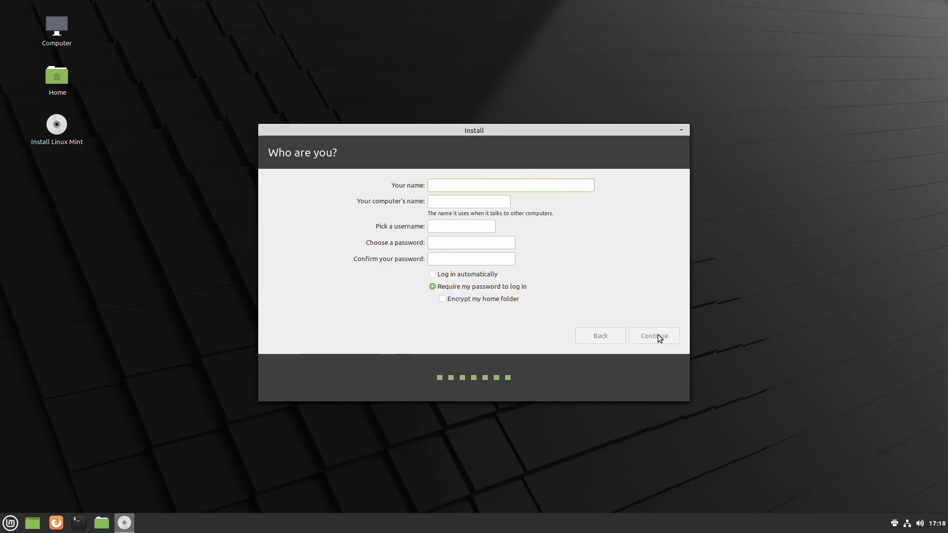
pyautogui.write('User')
pyautogui.click(488, 243)
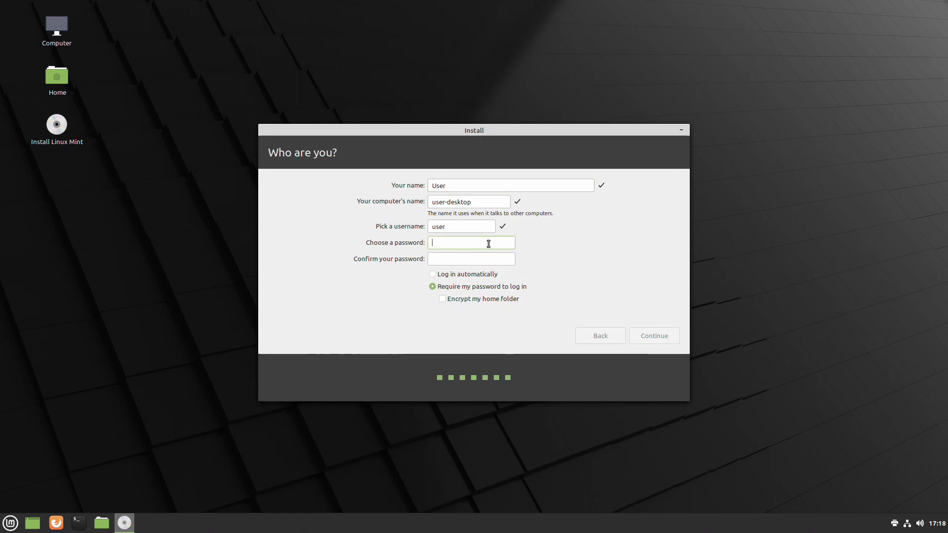
pyautogui.write('●●●●●●')
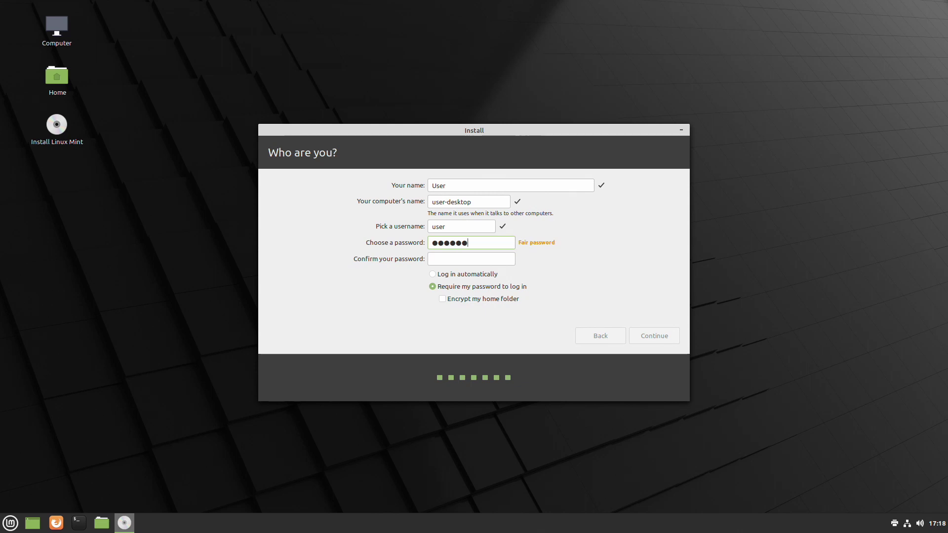
pyautogui.click(471, 260)
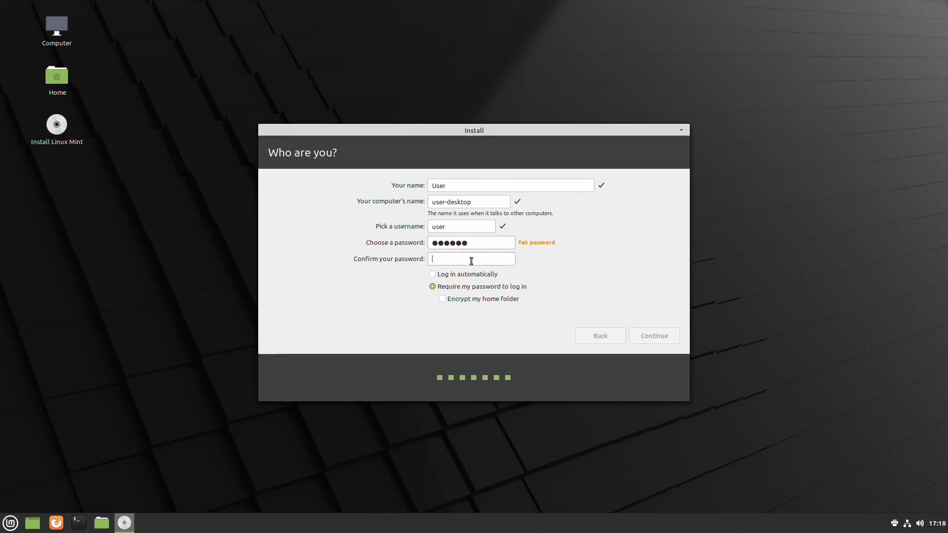
pyautogui.write('●●●')
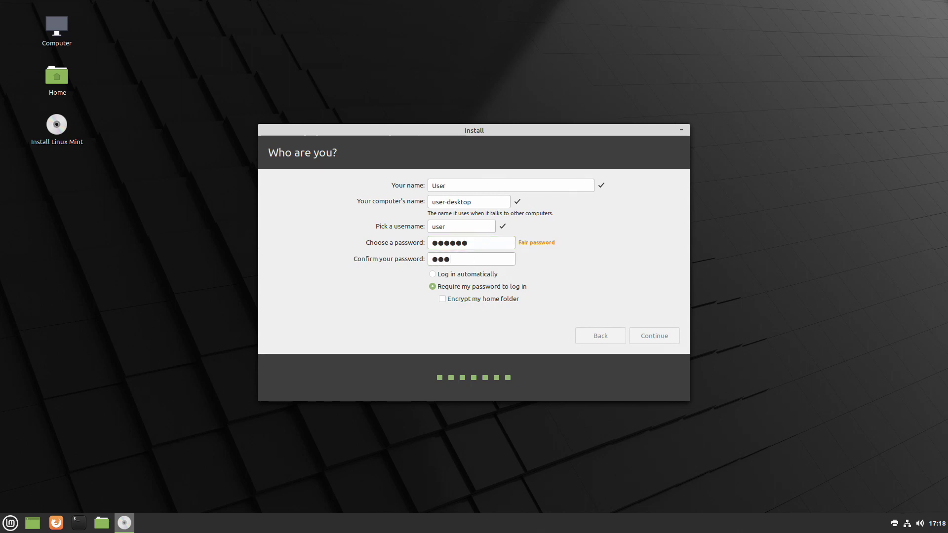
pyautogui.write('●●●')
pyautogui.click(654, 335)
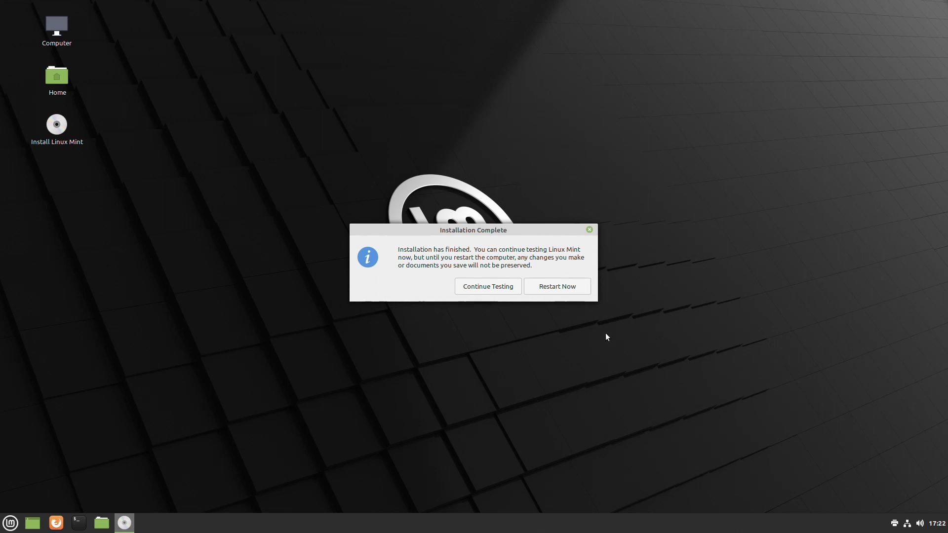
# Step: Restart into the installed system and log in with the account password
pyautogui.click(555, 289)
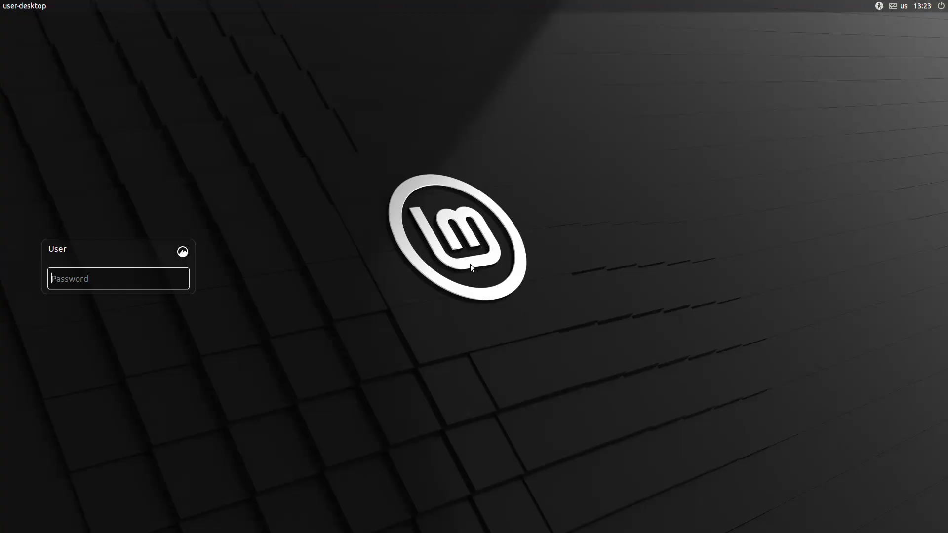
pyautogui.write('******')
pyautogui.press('Return')
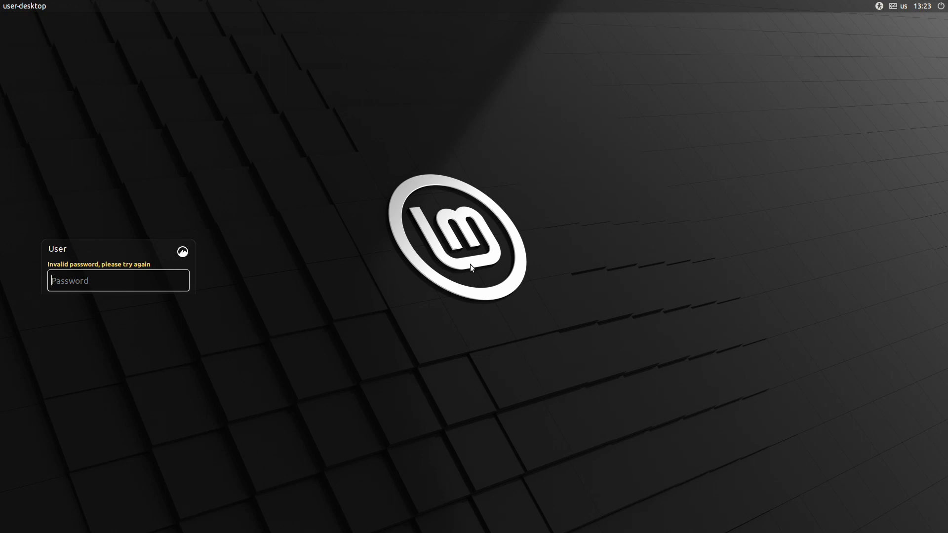
pyautogui.write('******')
pyautogui.press('Return')
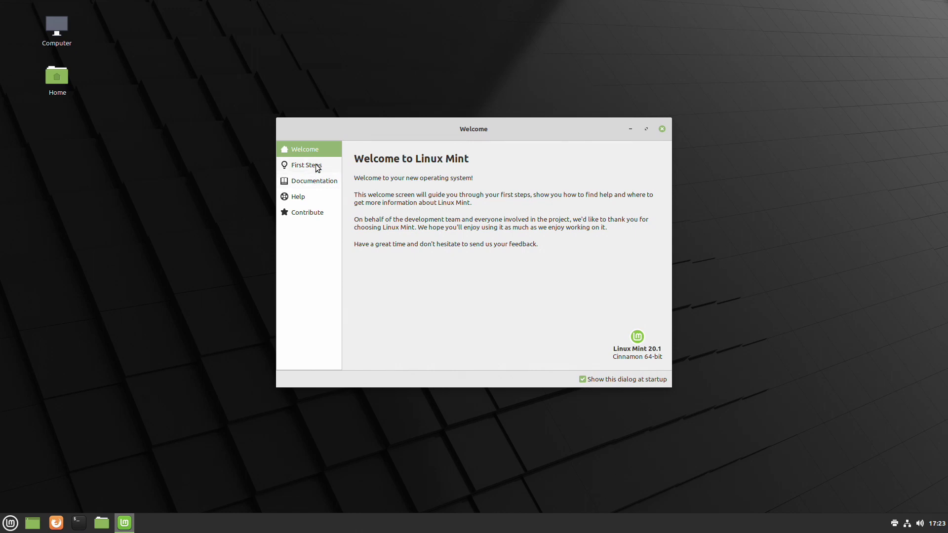
# Step: Look through the First Steps of the welcome dialog, and close it with its display at startup disabled
pyautogui.click(317, 166)
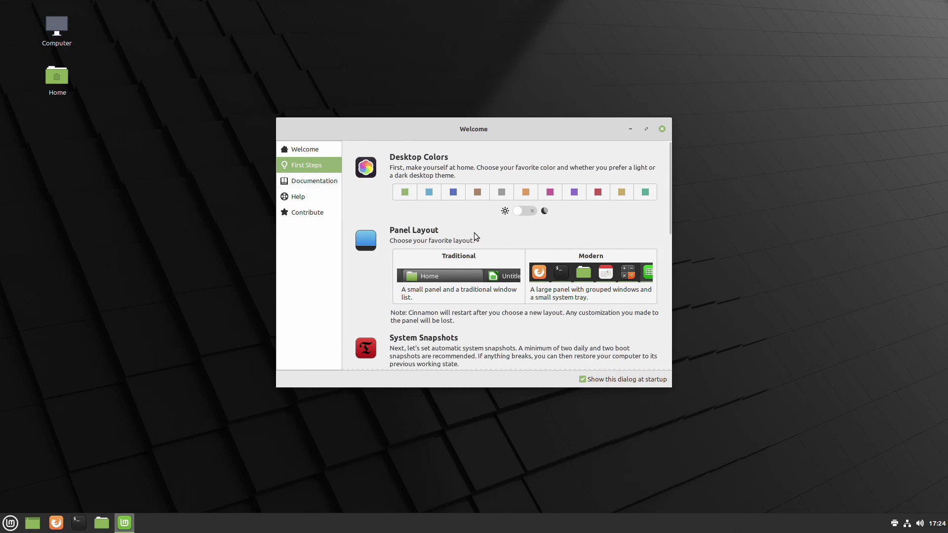
pyautogui.scroll(-3, 525, 249)
pyautogui.scroll(-2, 523, 247)
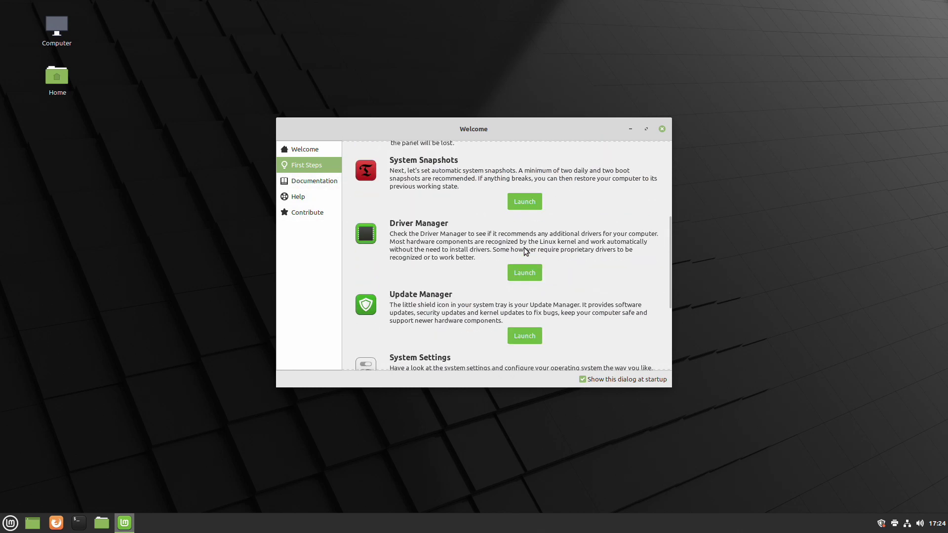
pyautogui.scroll(-2, 441, 301)
pyautogui.scroll(-2, 440, 300)
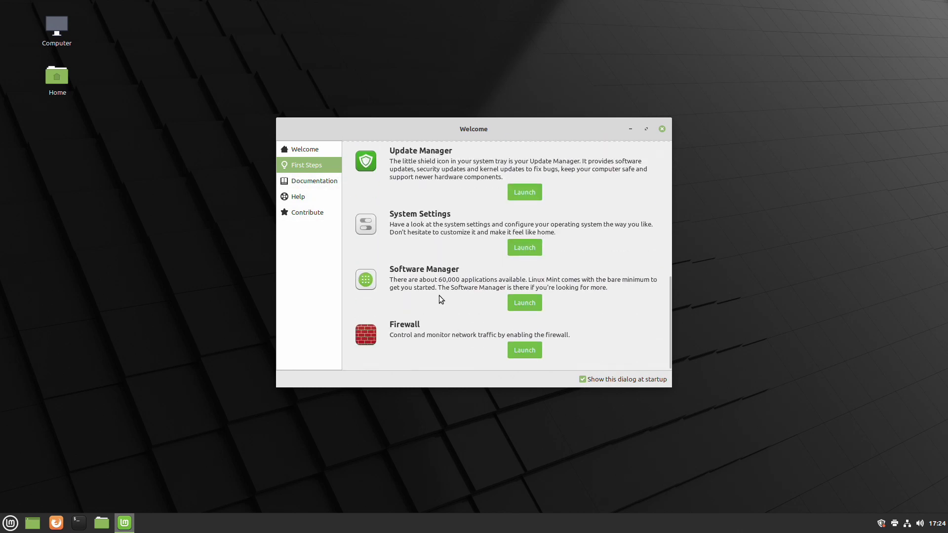
pyautogui.click(585, 380)
pyautogui.click(662, 128)
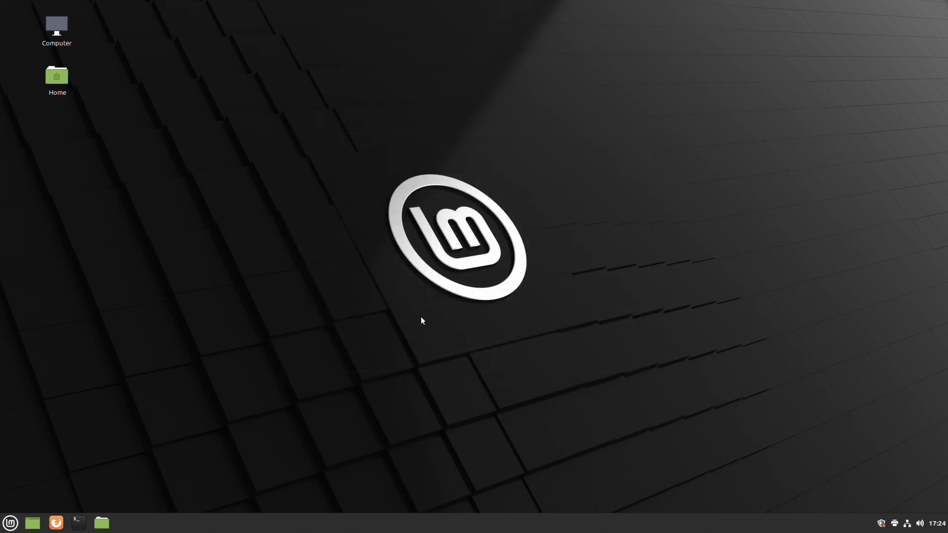
# Step: Look through the preinstalled applications in the full application list and in the Sound & Video category
pyautogui.click(10, 525)
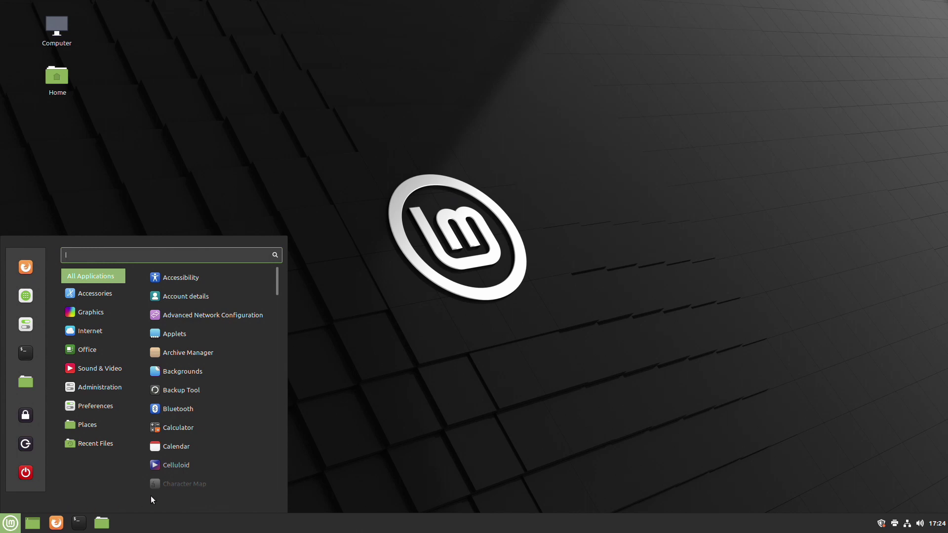
pyautogui.rightClick(190, 373)
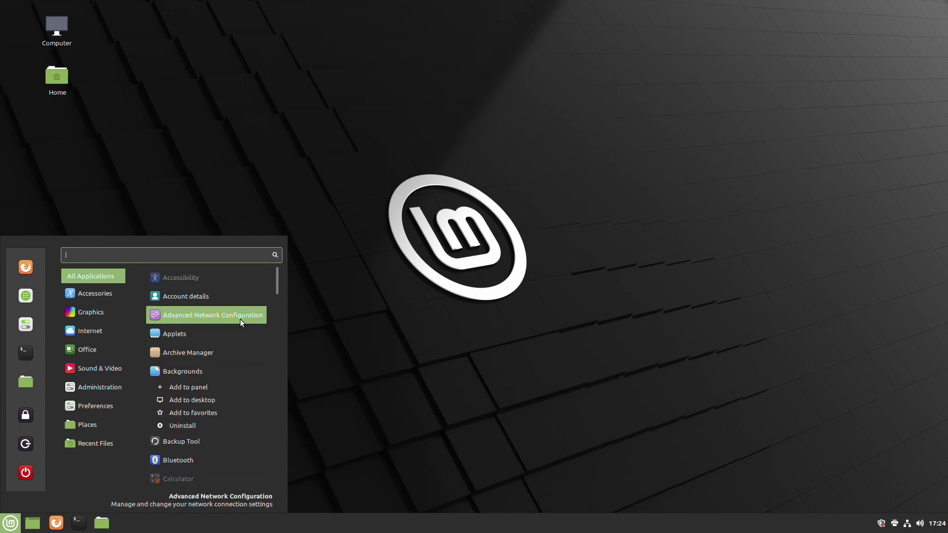
pyautogui.scroll(-2, 238, 319)
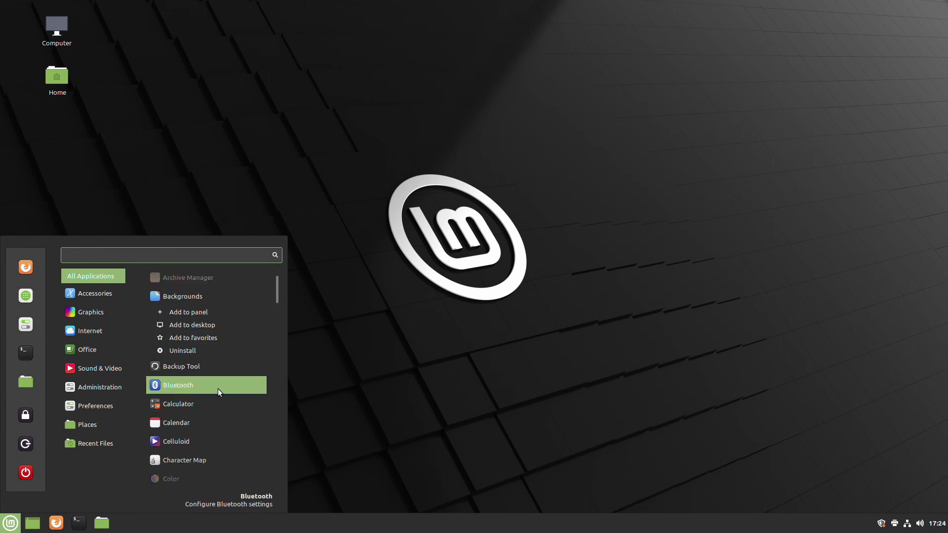
pyautogui.scroll(-6, 218, 387)
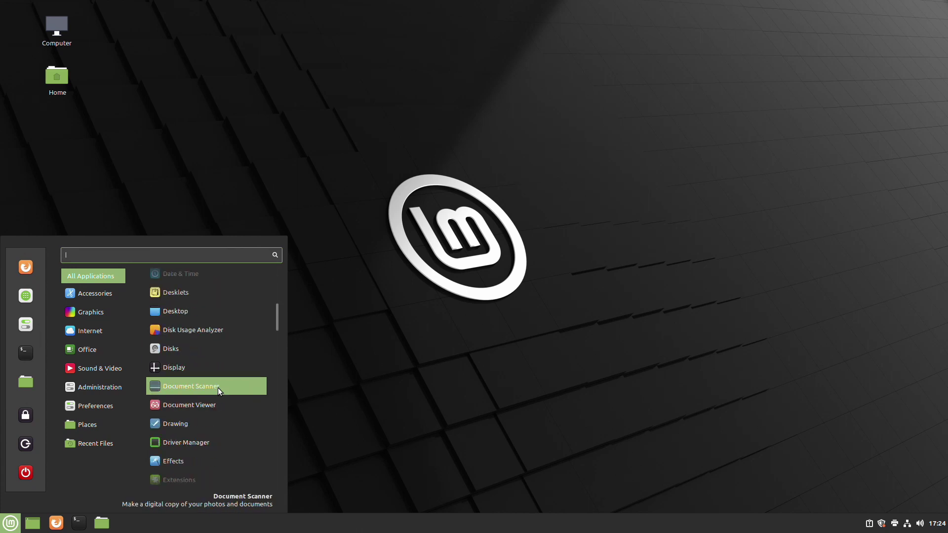
pyautogui.scroll(-4, 218, 387)
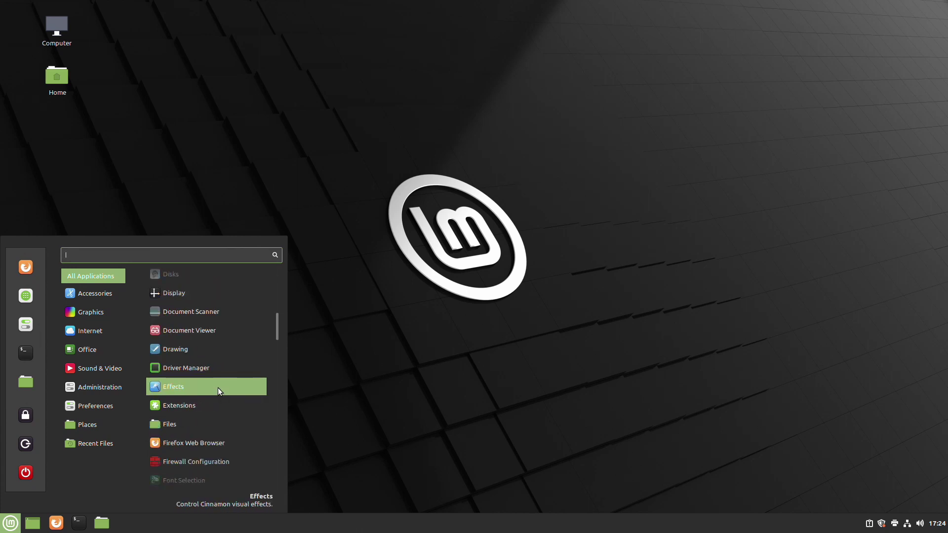
pyautogui.scroll(2, 218, 387)
pyautogui.scroll(-6, 218, 387)
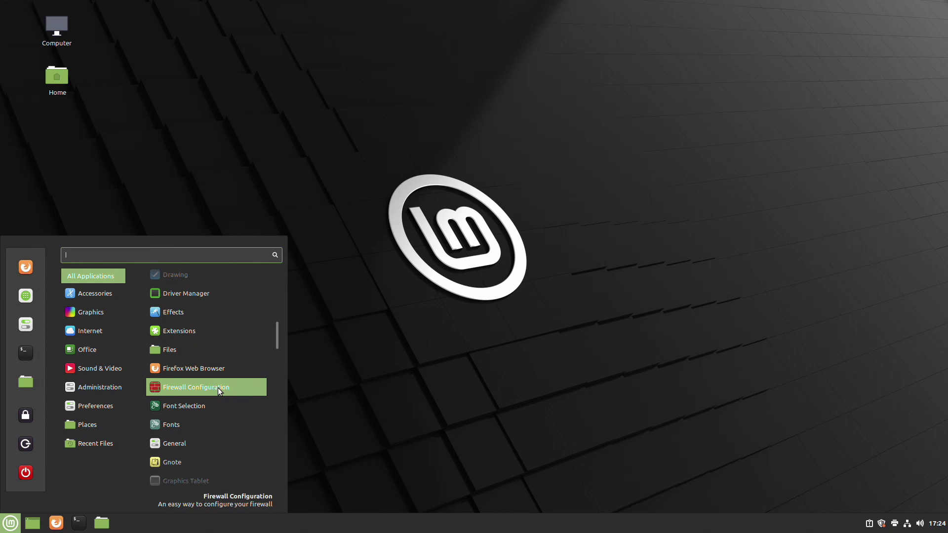
pyautogui.scroll(-10, 218, 387)
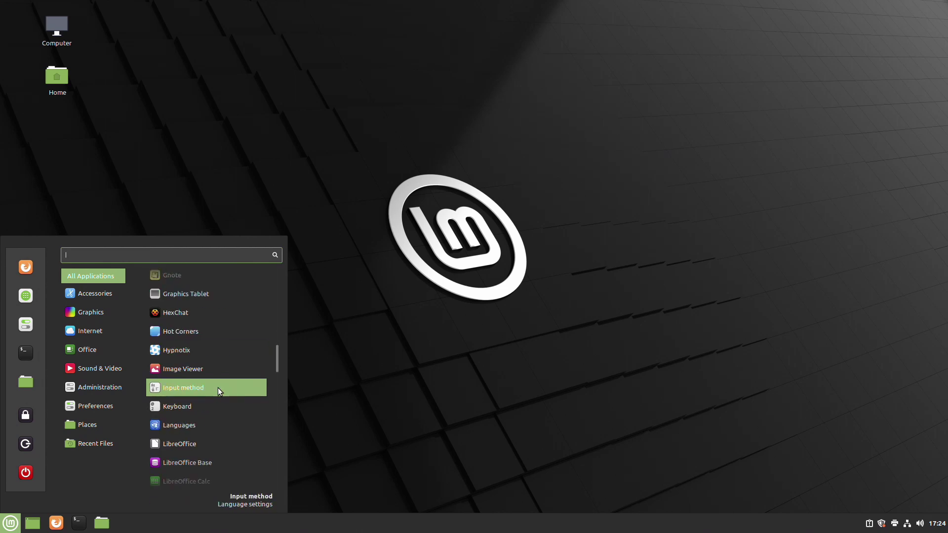
pyautogui.scroll(-6, 218, 387)
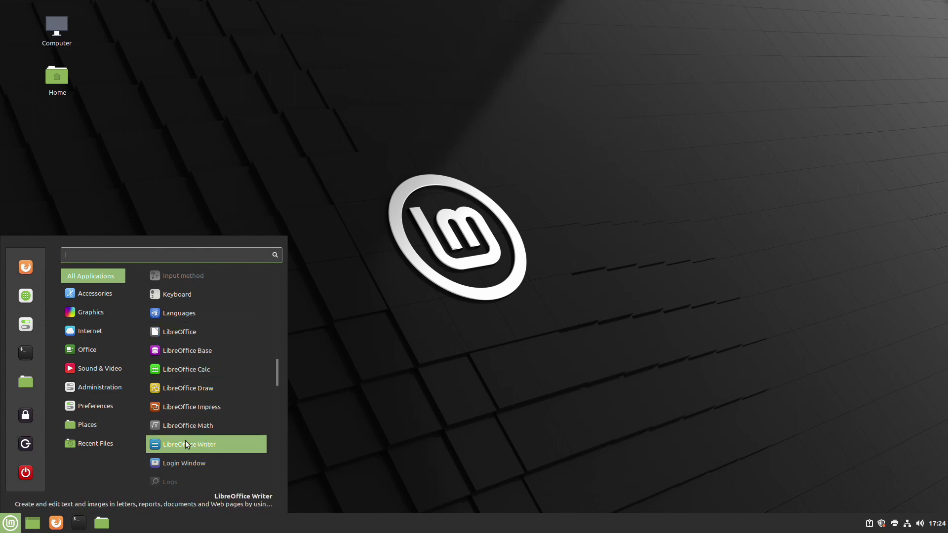
pyautogui.scroll(-3, 189, 453)
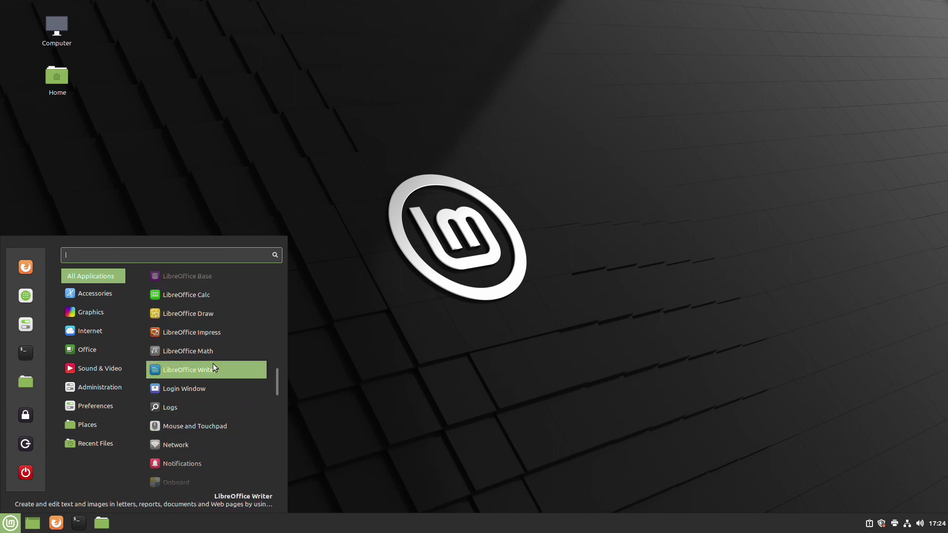
pyautogui.scroll(-3, 206, 408)
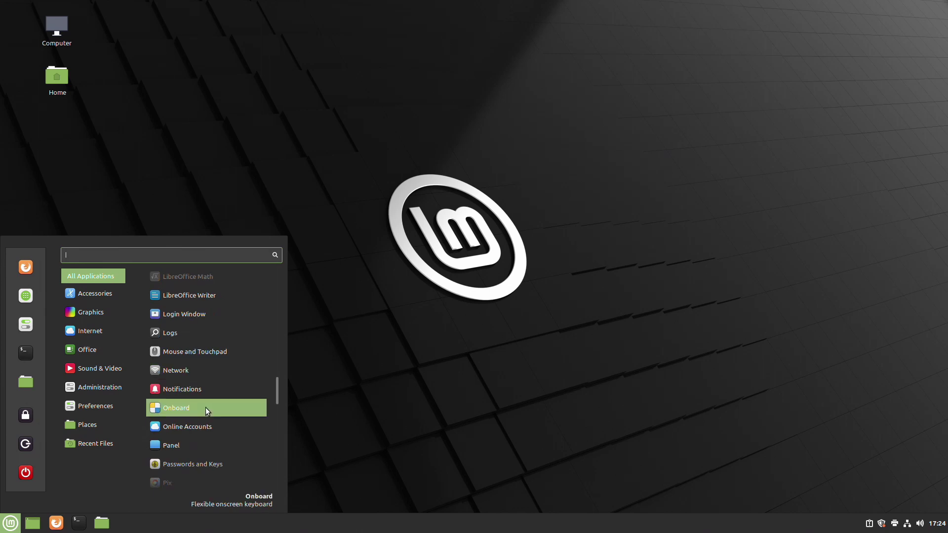
pyautogui.scroll(-3, 206, 412)
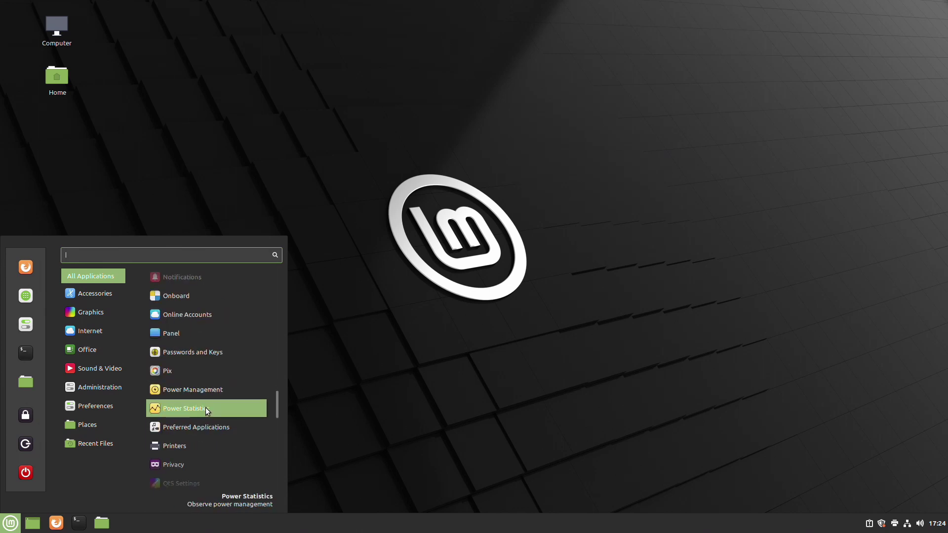
pyautogui.scroll(-1, 205, 411)
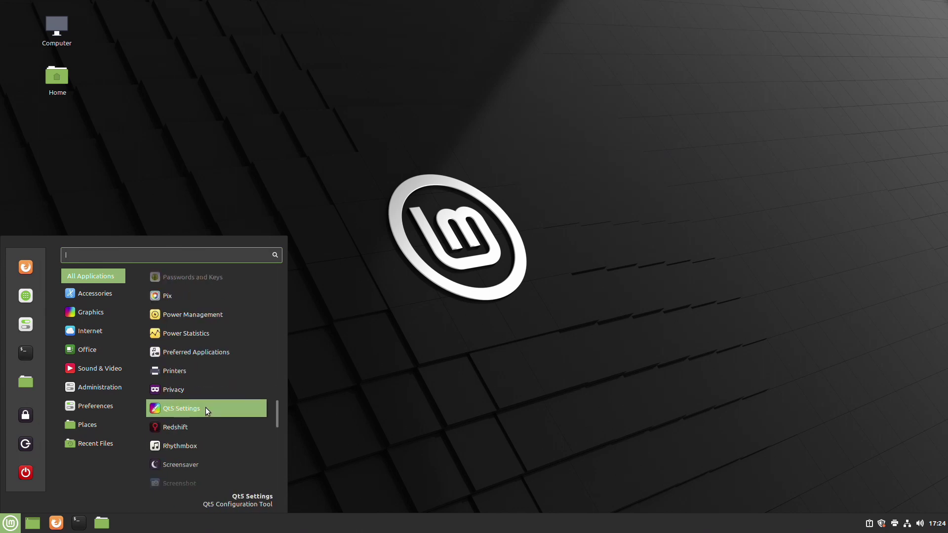
pyautogui.scroll(-1, 205, 408)
pyautogui.scroll(4, 205, 407)
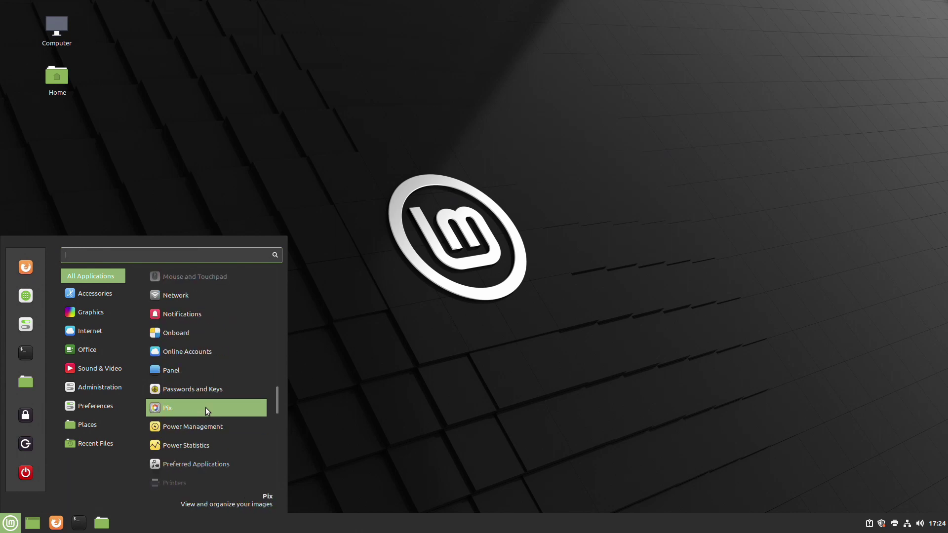
pyautogui.scroll(10, 205, 411)
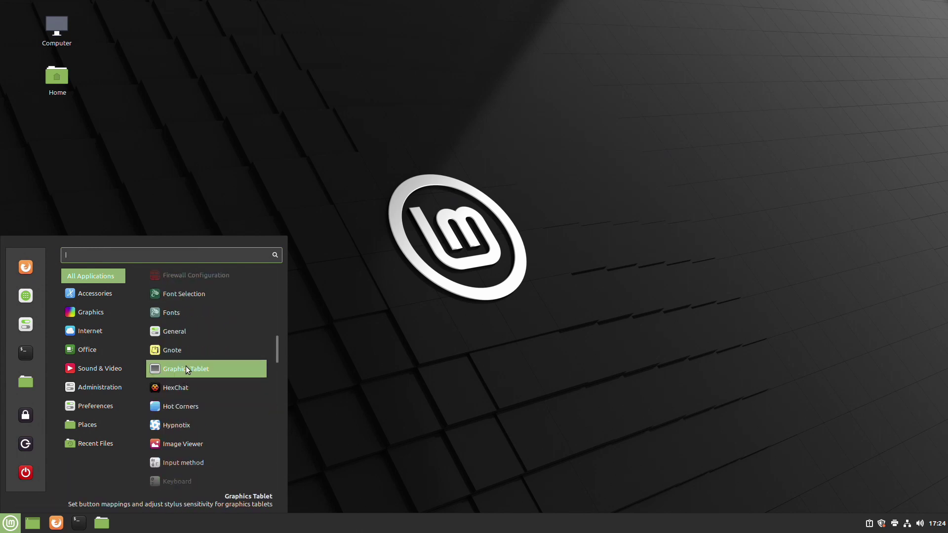
pyautogui.scroll(1, 186, 365)
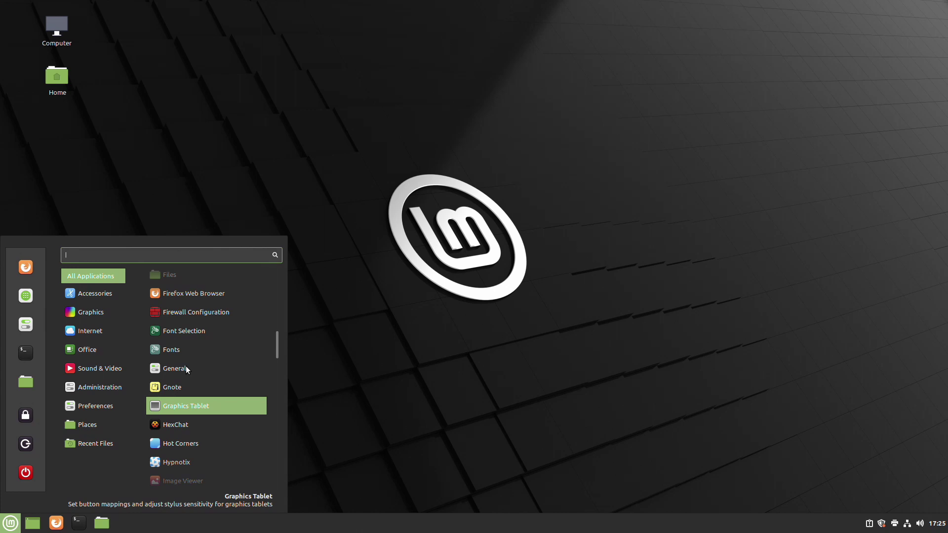
pyautogui.moveTo(98, 368)
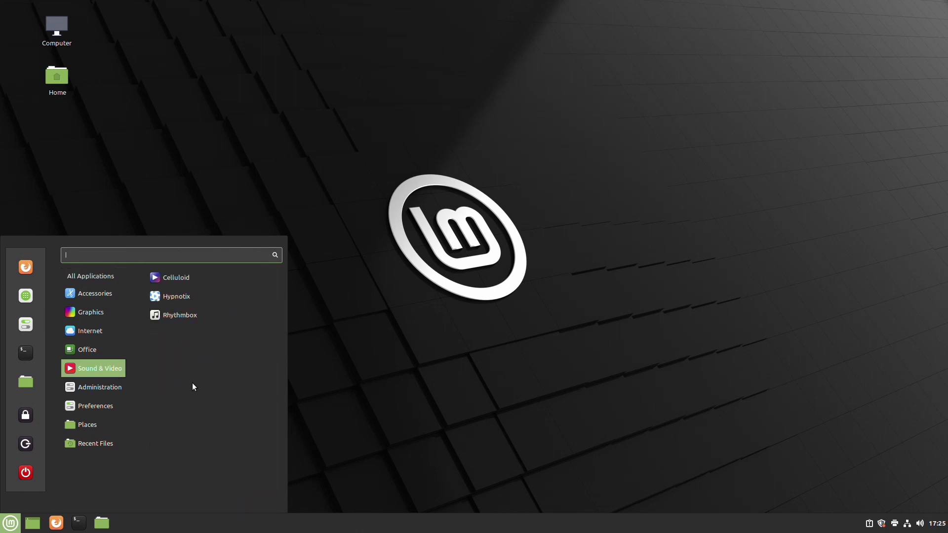
# Step: Find Software Manager among all applications, open it and search for "gpart"
pyautogui.moveTo(84, 281)
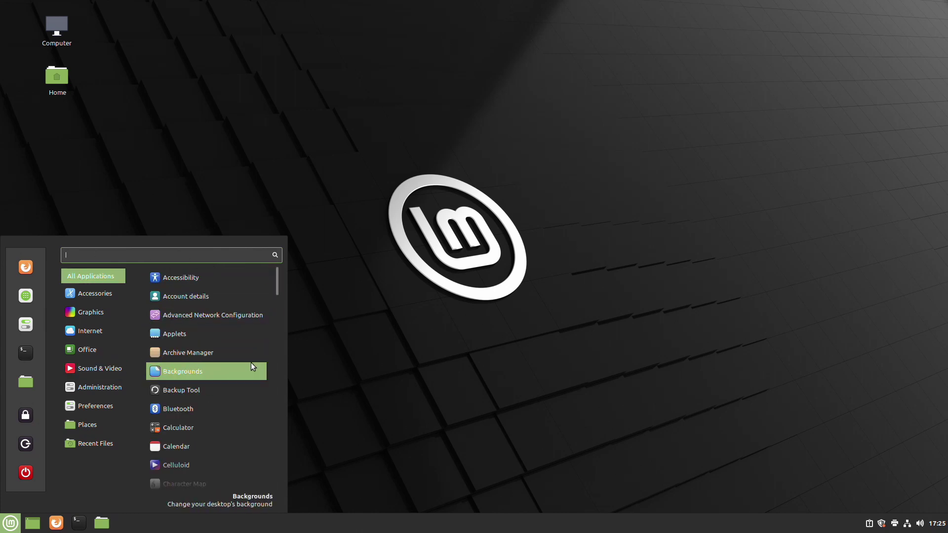
pyautogui.scroll(-5, 241, 365)
pyautogui.scroll(-15, 226, 369)
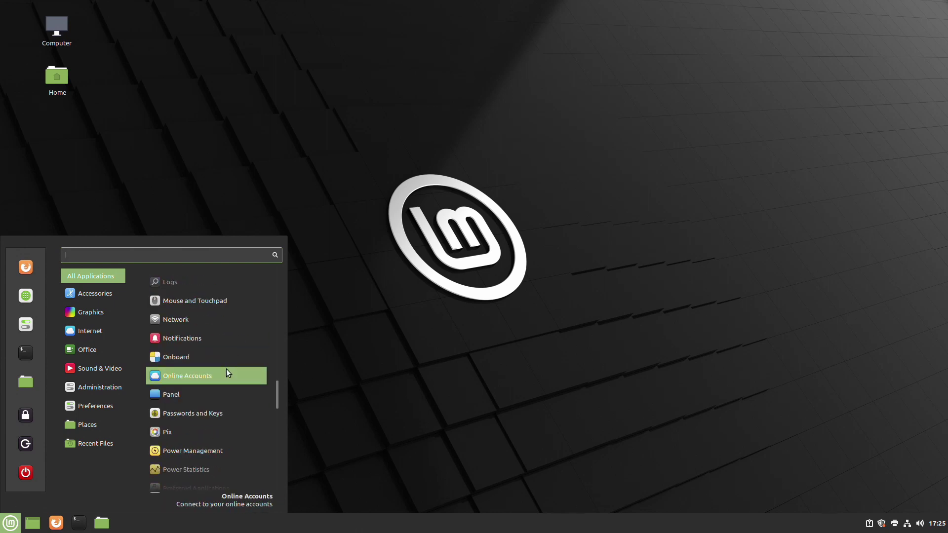
pyautogui.scroll(-3, 227, 371)
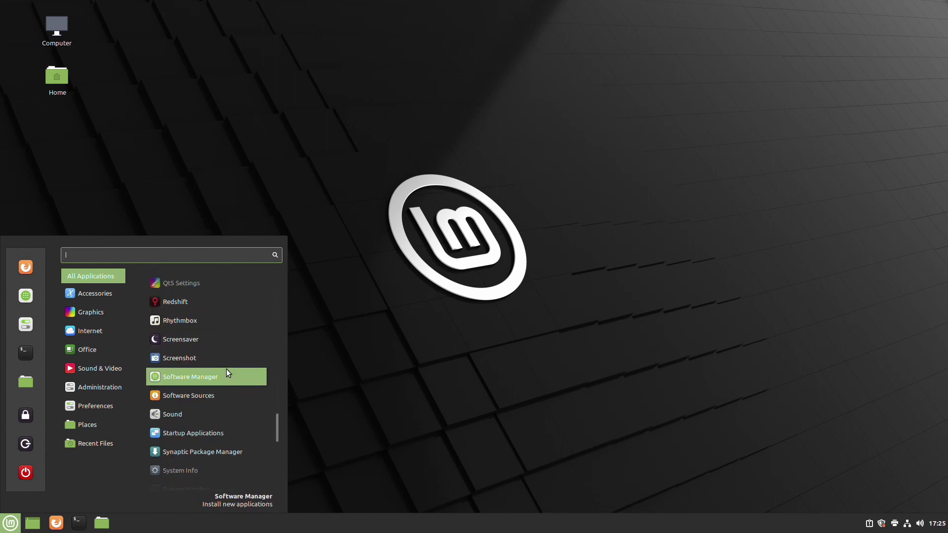
pyautogui.click(239, 378)
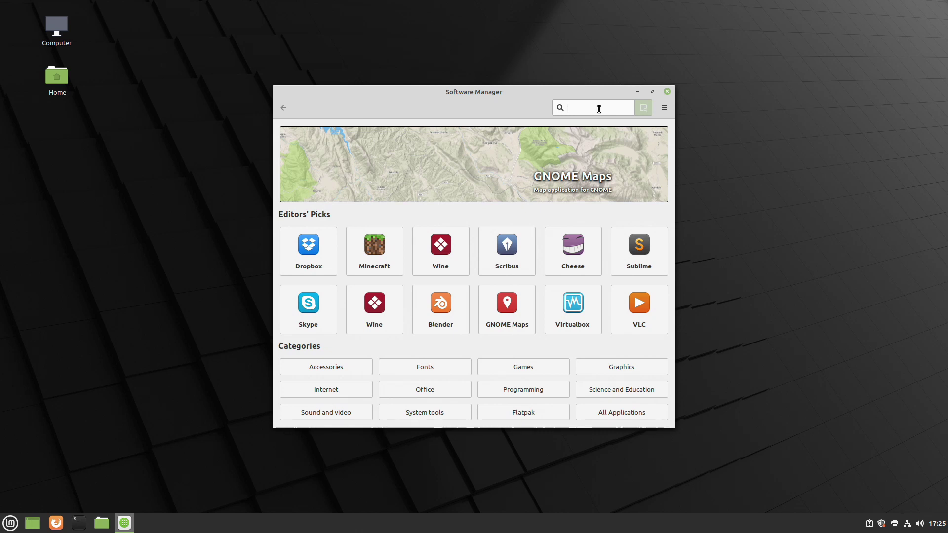
pyautogui.write('gpart')
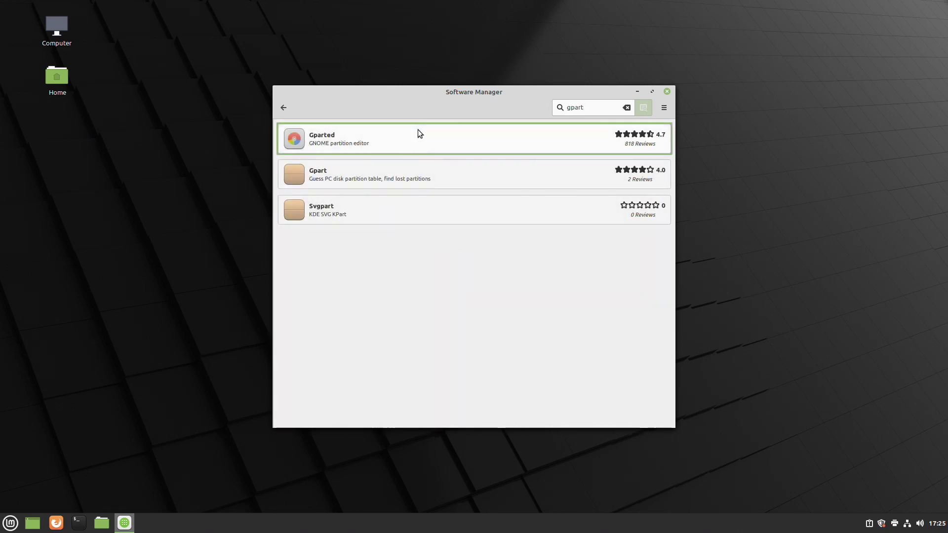
# Step: Install Gparted from the search results, authenticating with the account password
pyautogui.click(413, 145)
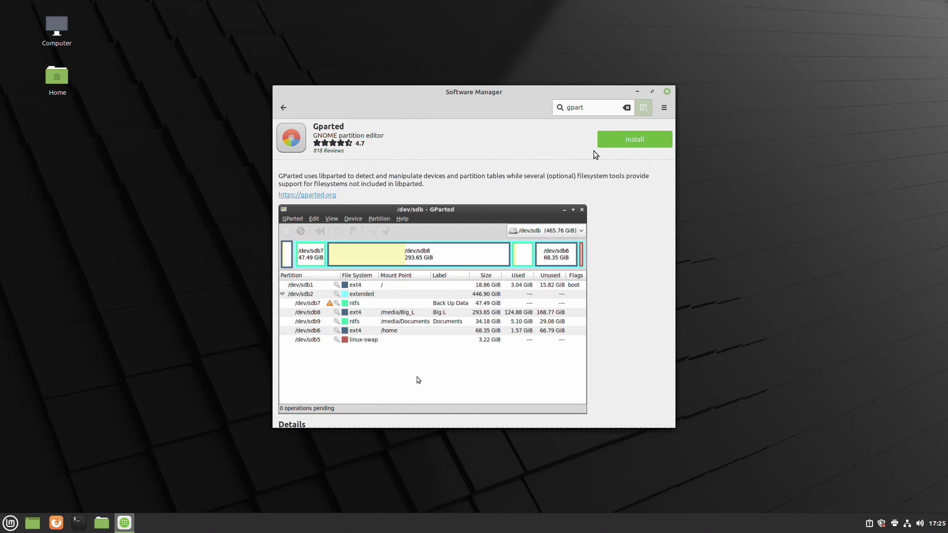
pyautogui.click(642, 138)
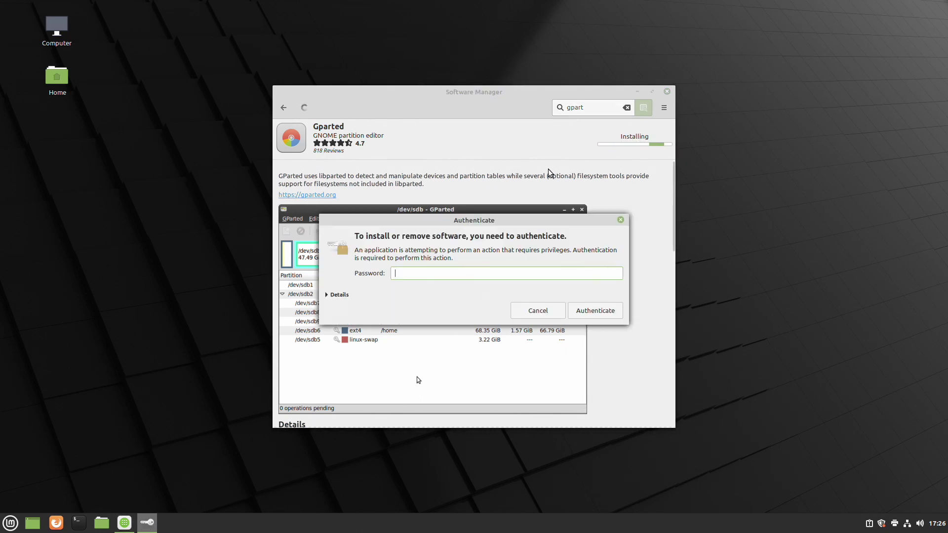
pyautogui.write('******')
pyautogui.press('Return')
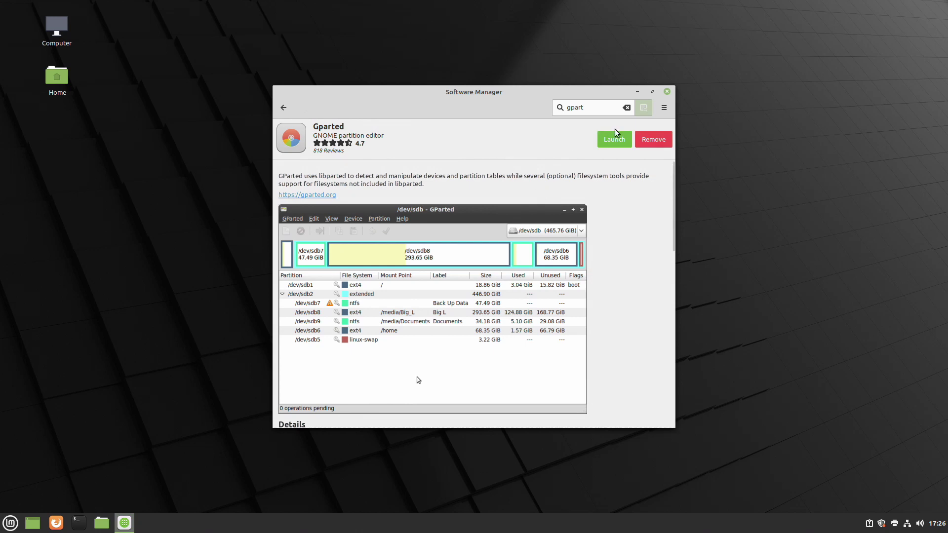
# Step: Launch the installed Gparted and authorize it to run as root with the account password
pyautogui.click(610, 143)
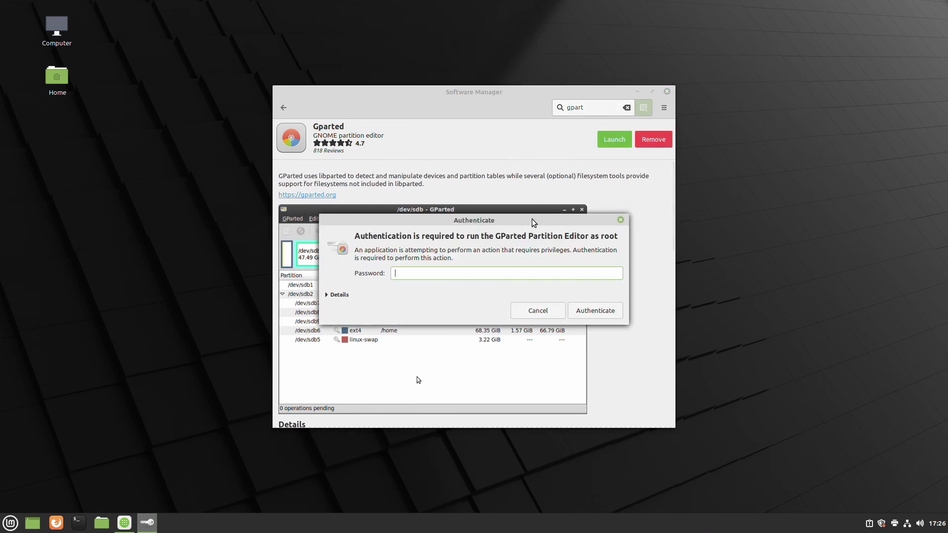
pyautogui.write('••••••')
pyautogui.press('Return')
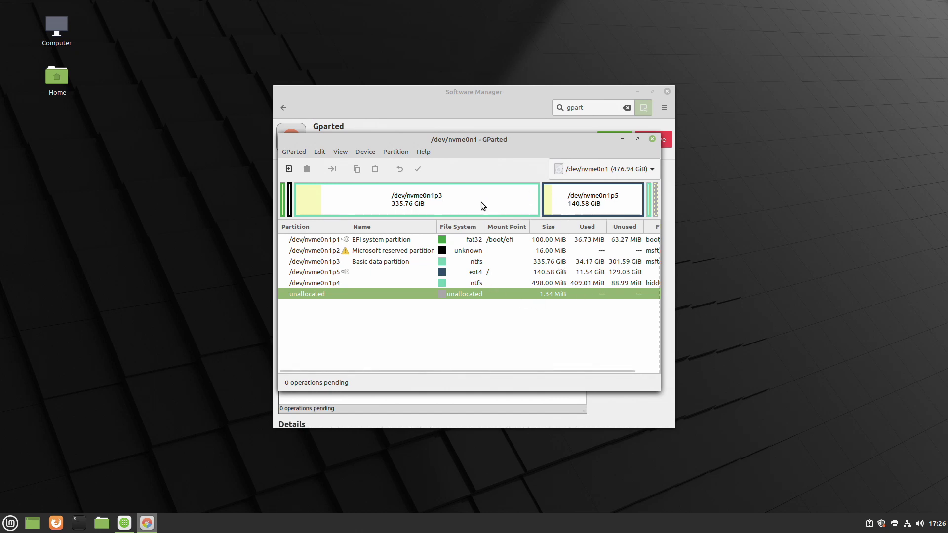
# Step: Examine the Windows partition /dev/nvme0n1p3 and the Linux partition /dev/nvme0n1p5, and close GParted and Software Manager
pyautogui.click(468, 202)
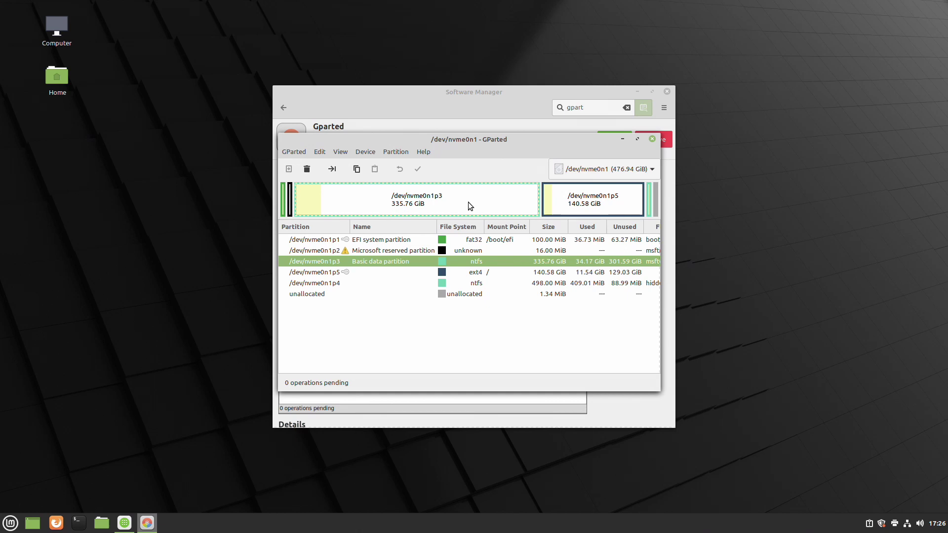
pyautogui.click(601, 206)
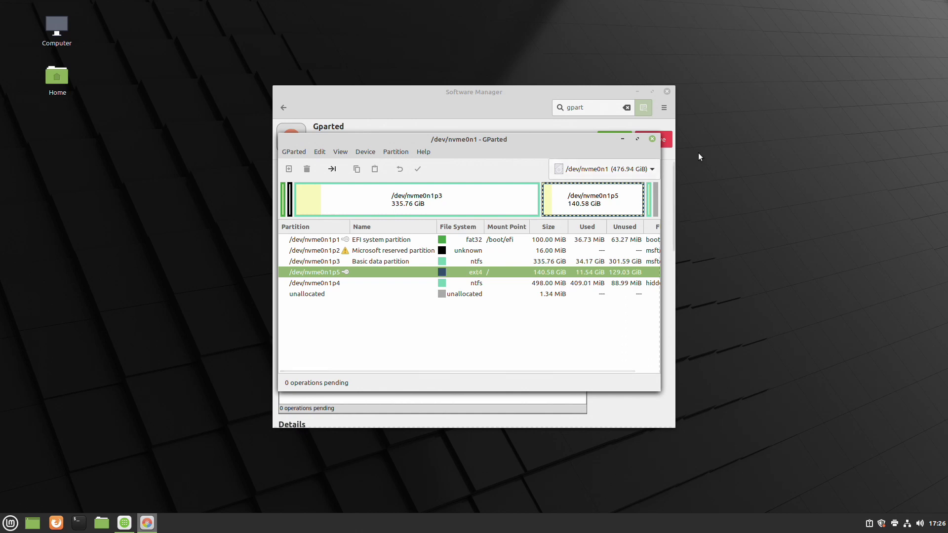
pyautogui.click(653, 139)
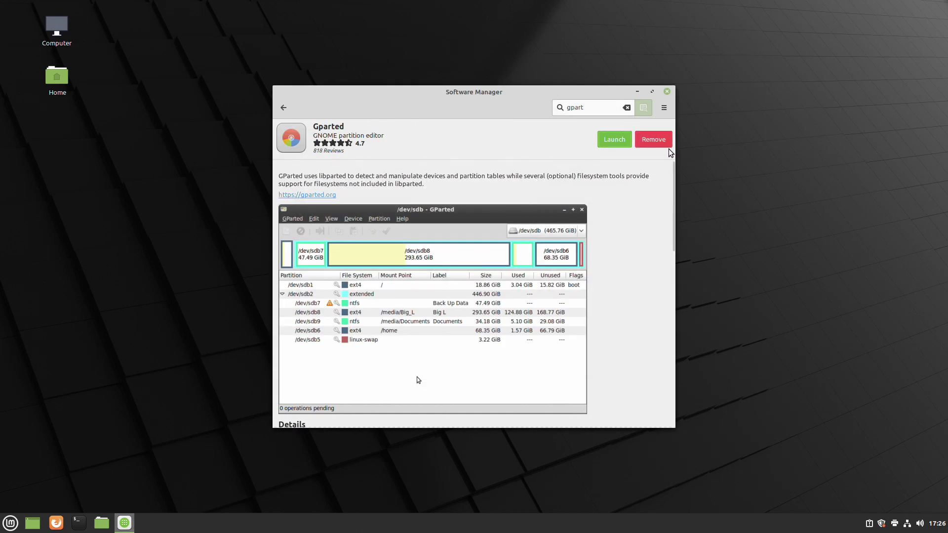
pyautogui.click(668, 92)
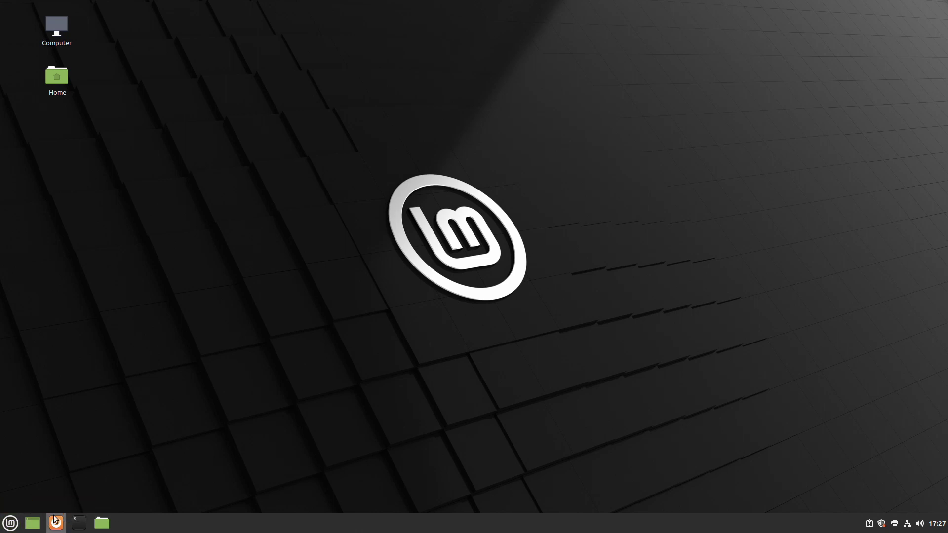
# Step: Restart the computer from the running Linux Mint session
pyautogui.click(13, 525)
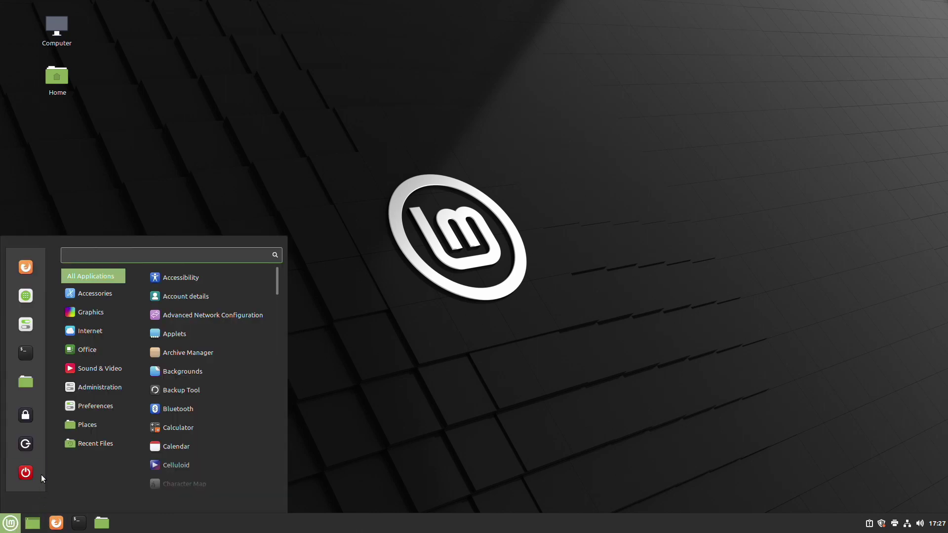
pyautogui.click(25, 473)
pyautogui.rightClick(191, 441)
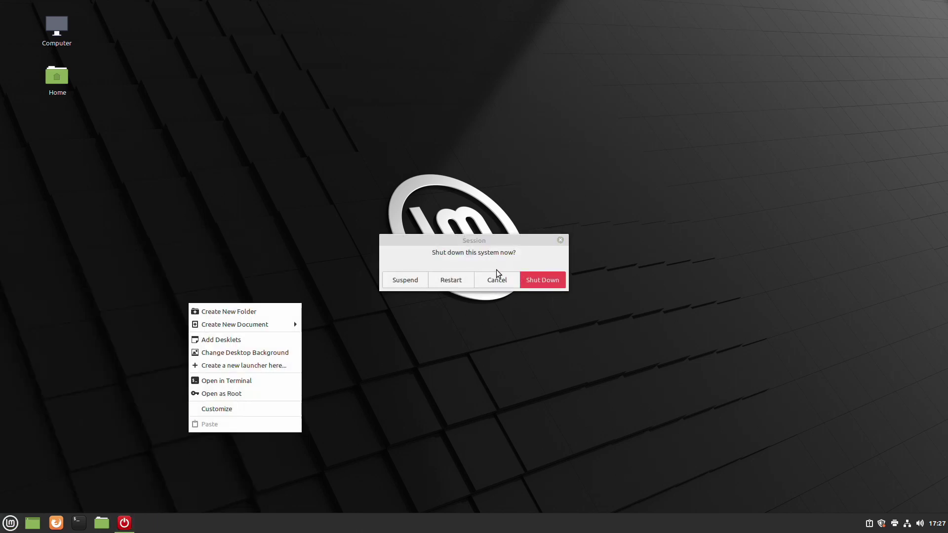
pyautogui.click(449, 285)
pyautogui.click(448, 282)
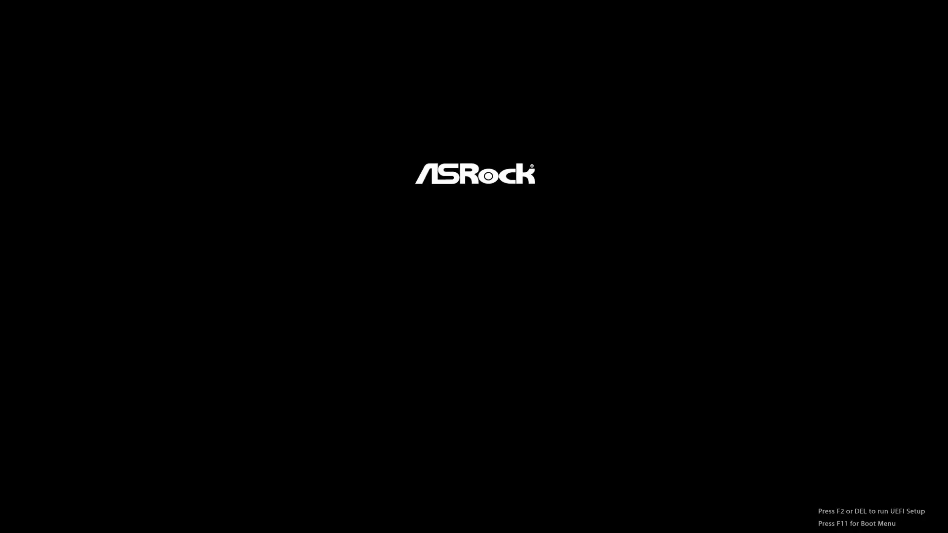
# Step: Boot Windows by choosing the Windows Boot Manager (on /dev/nvme0n1p1) entry in GRUB
pyautogui.press('Down')
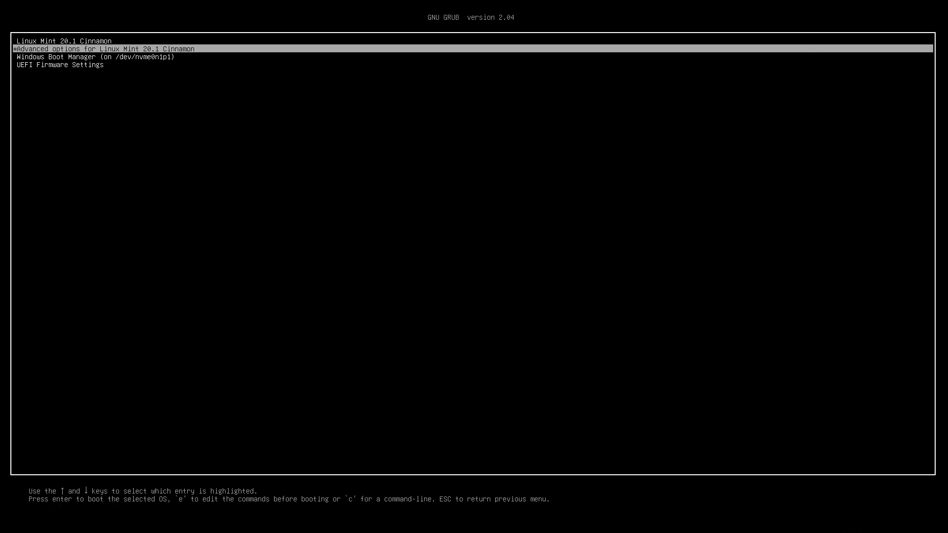
pyautogui.press('Down')
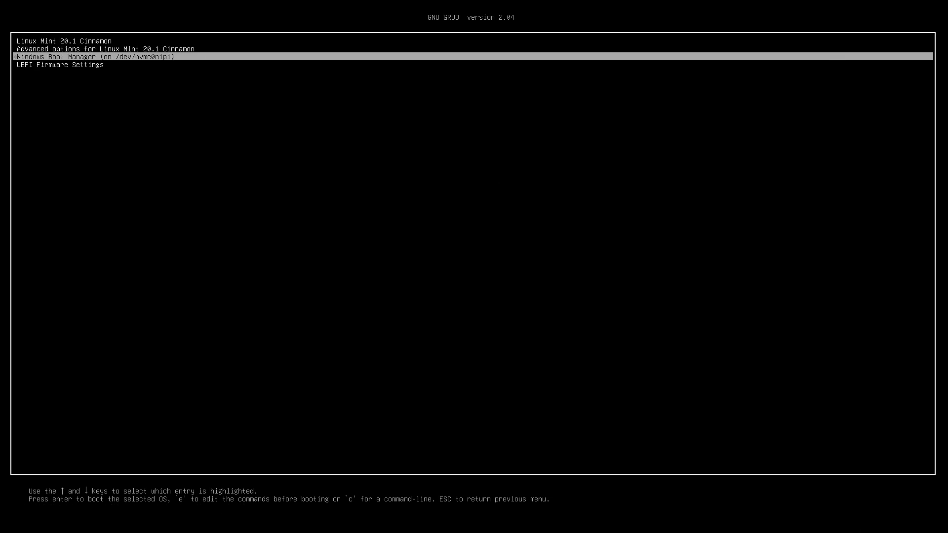
pyautogui.press('Return')
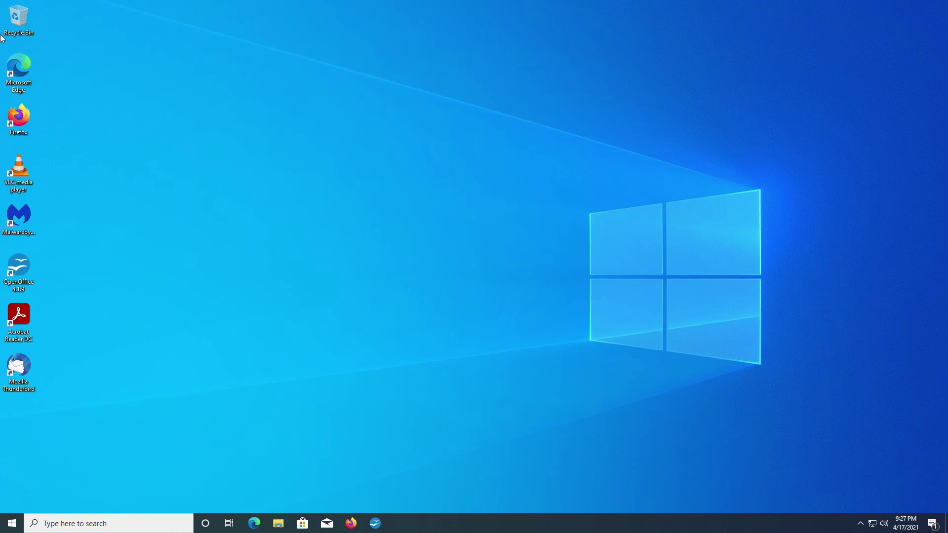
# Step: Restart the computer from Windows and log in to Linux Mint with the account password
pyautogui.rightClick(82, 59)
pyautogui.click(338, 164)
pyautogui.click(12, 523)
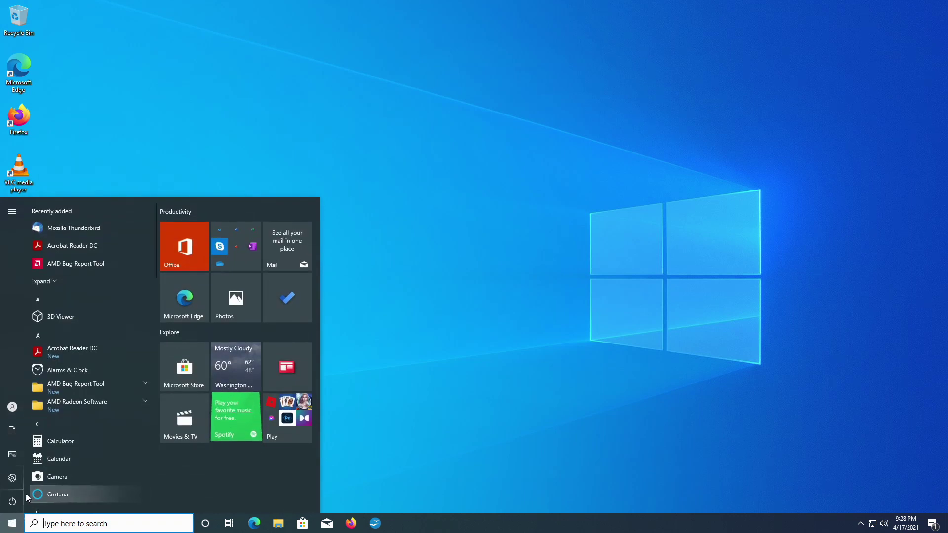
pyautogui.moveTo(13, 501)
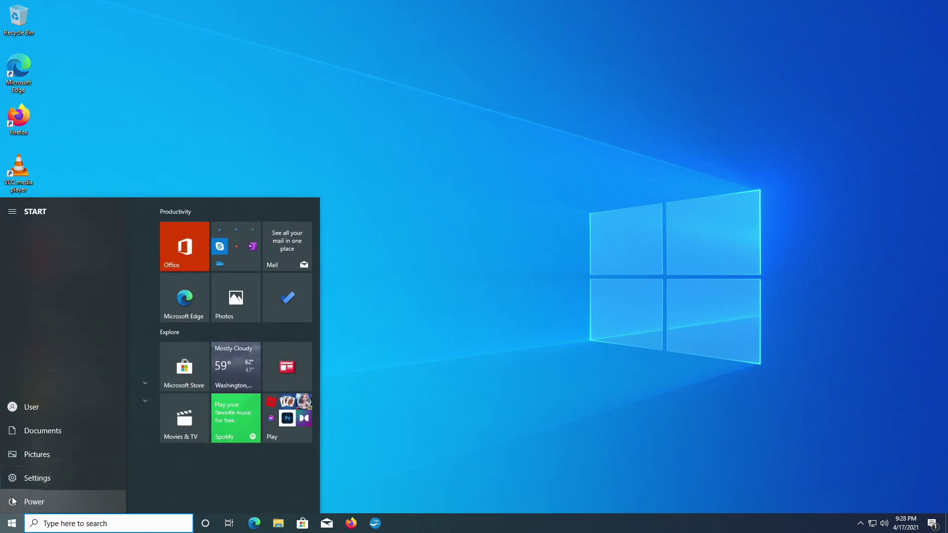
pyautogui.click(43, 499)
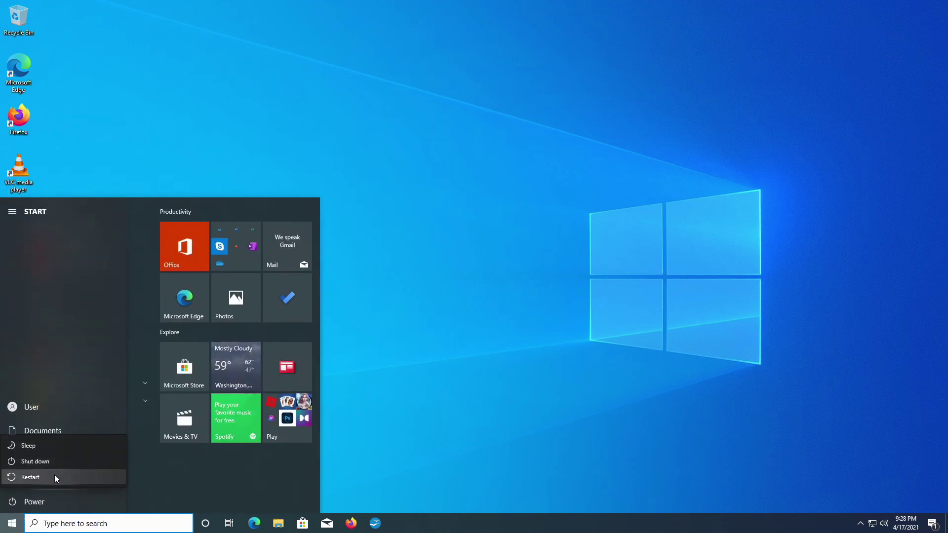
pyautogui.click(54, 477)
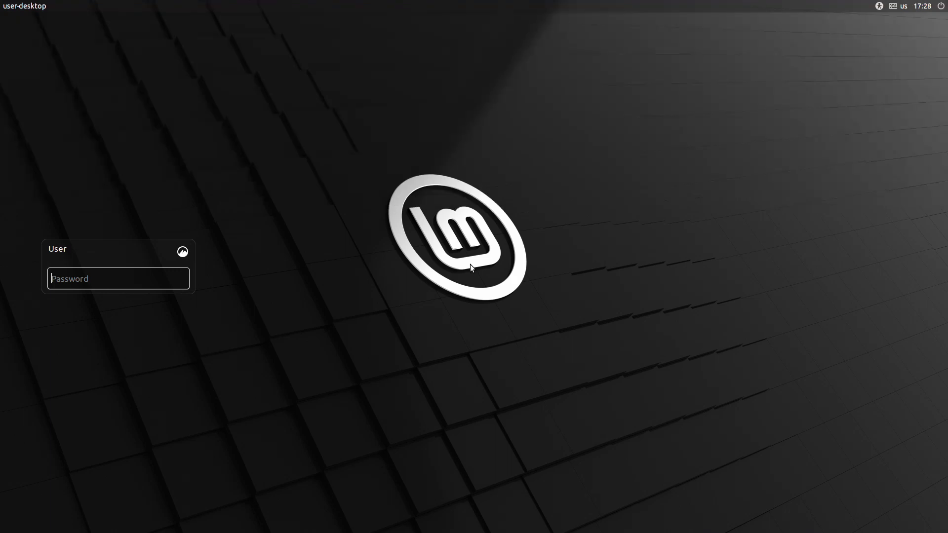
pyautogui.write('••••••')
pyautogui.press('Return')
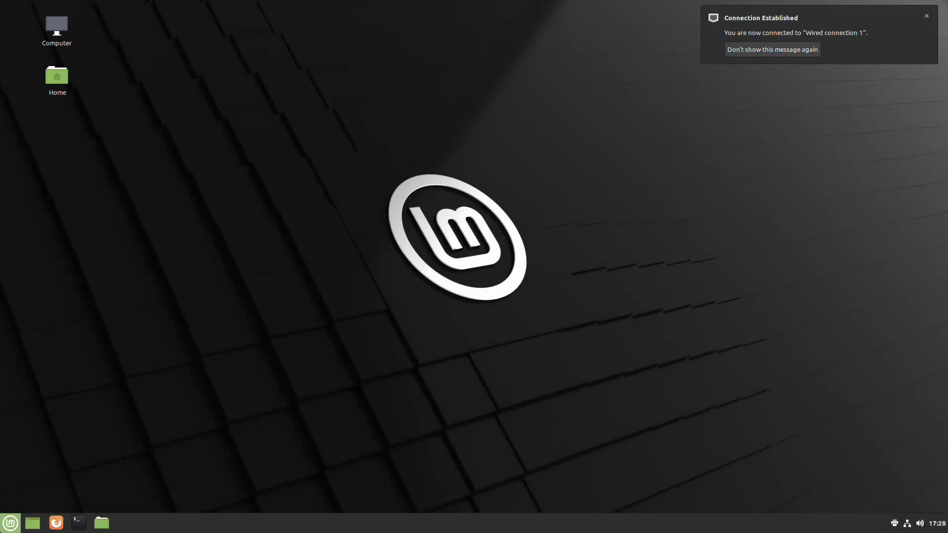
# Step: Open Software Manager from the installed applications and search it for "grub"
pyautogui.click(10, 523)
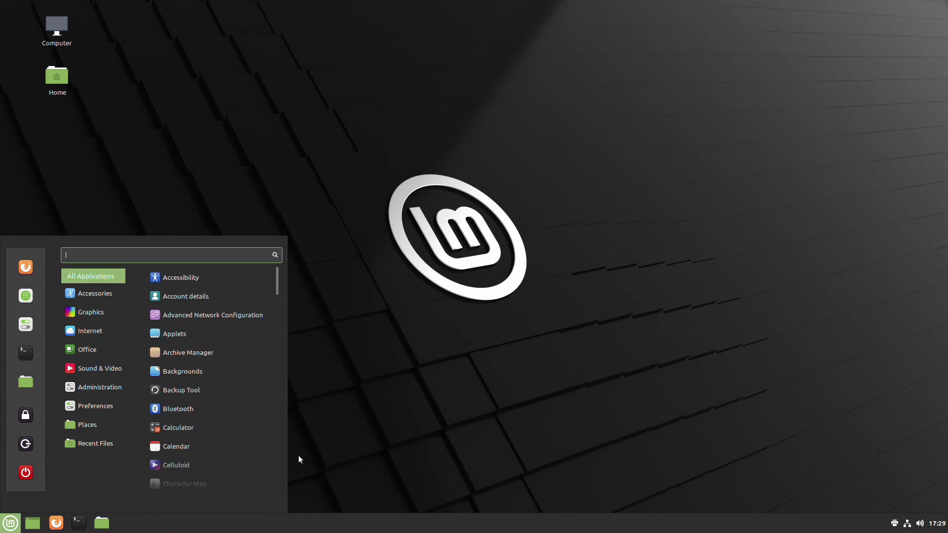
pyautogui.scroll(-5, 235, 416)
pyautogui.scroll(-3, 235, 416)
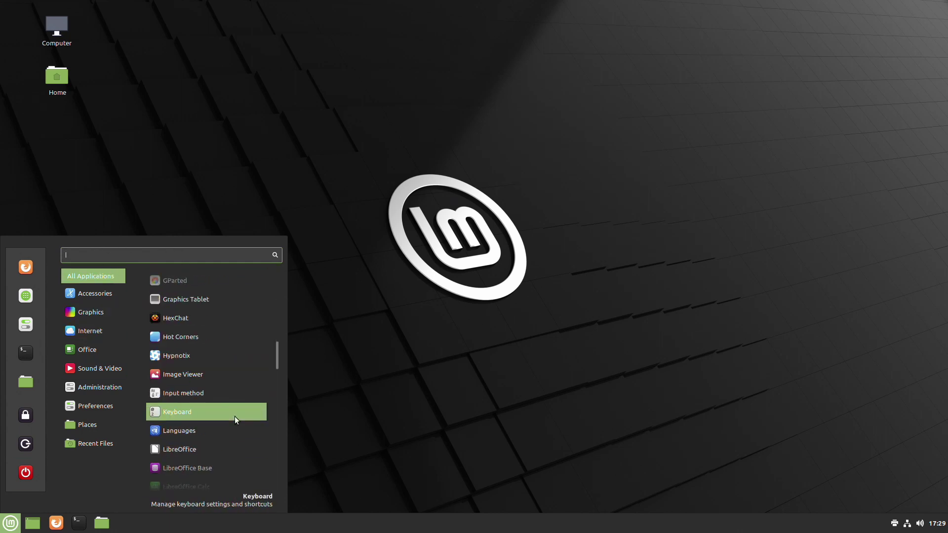
pyautogui.scroll(3, 190, 316)
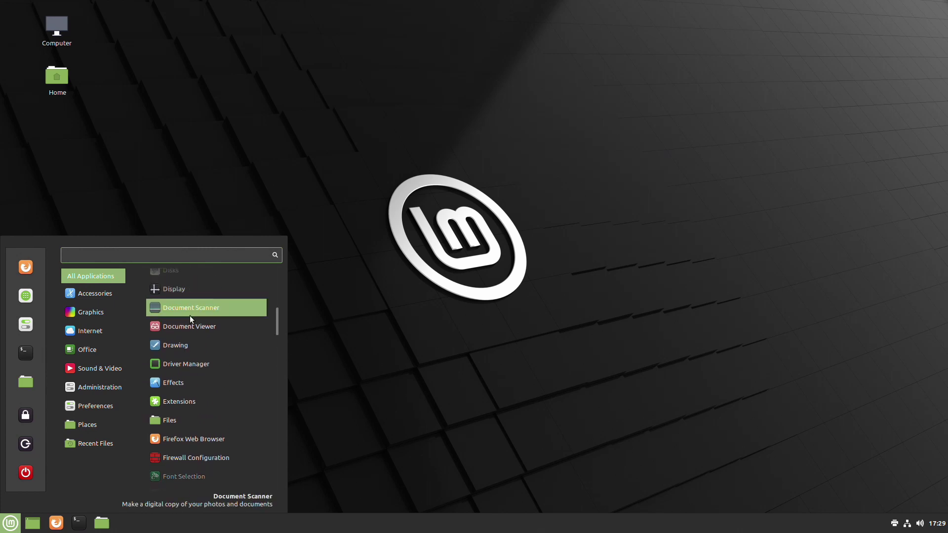
pyautogui.scroll(-5, 206, 424)
pyautogui.scroll(-7, 206, 424)
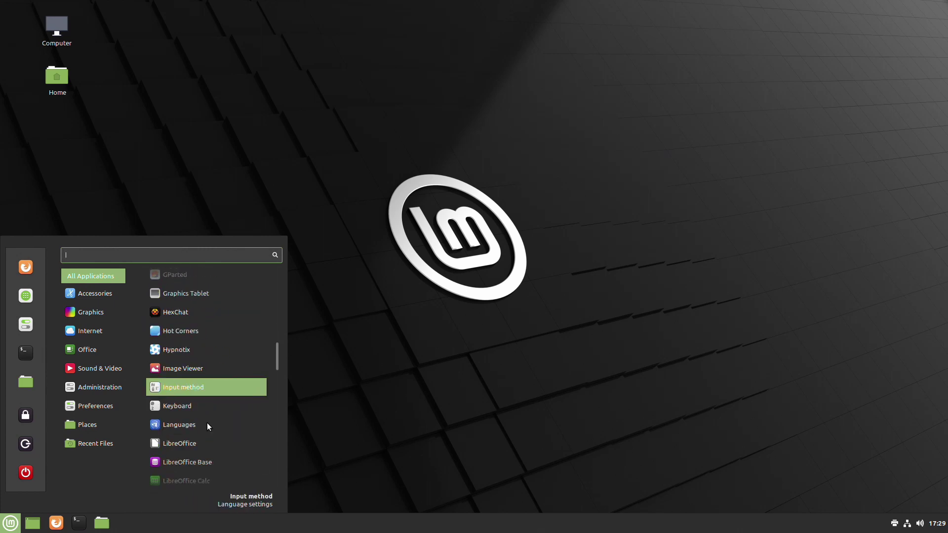
pyautogui.scroll(-2, 207, 426)
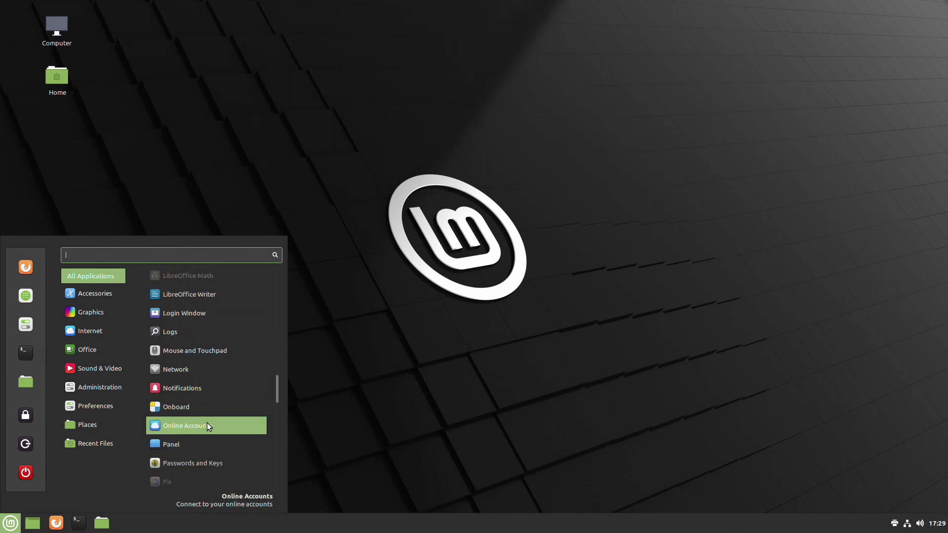
pyautogui.scroll(-5, 207, 427)
pyautogui.scroll(-3, 206, 423)
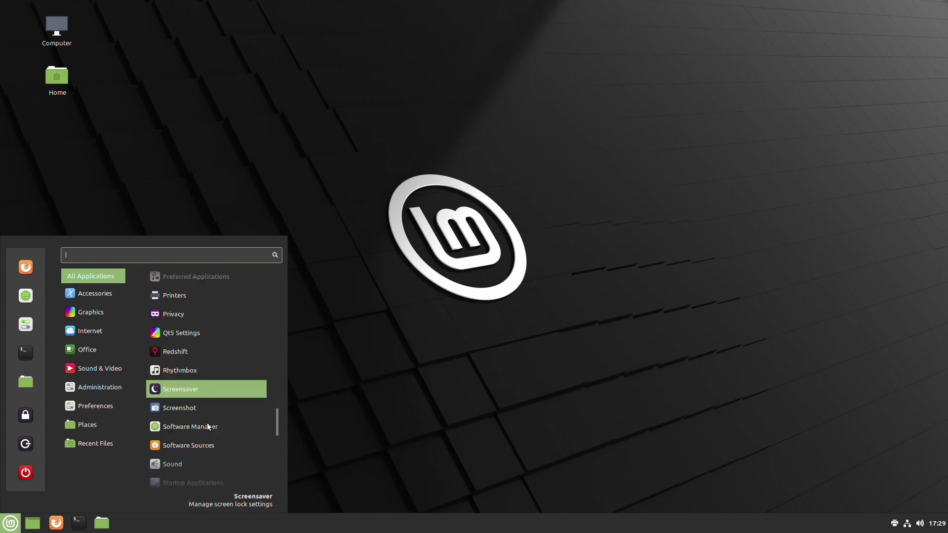
pyautogui.click(201, 390)
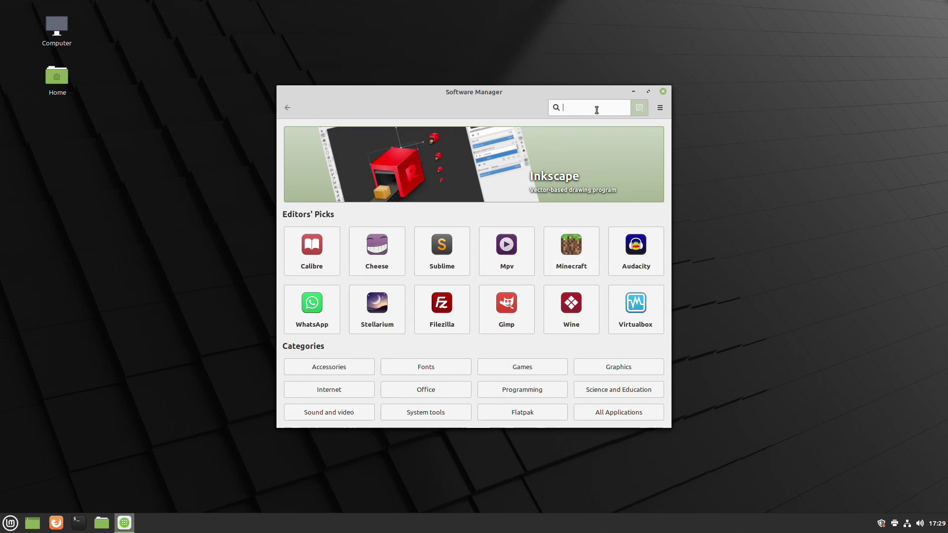
pyautogui.write('grub')
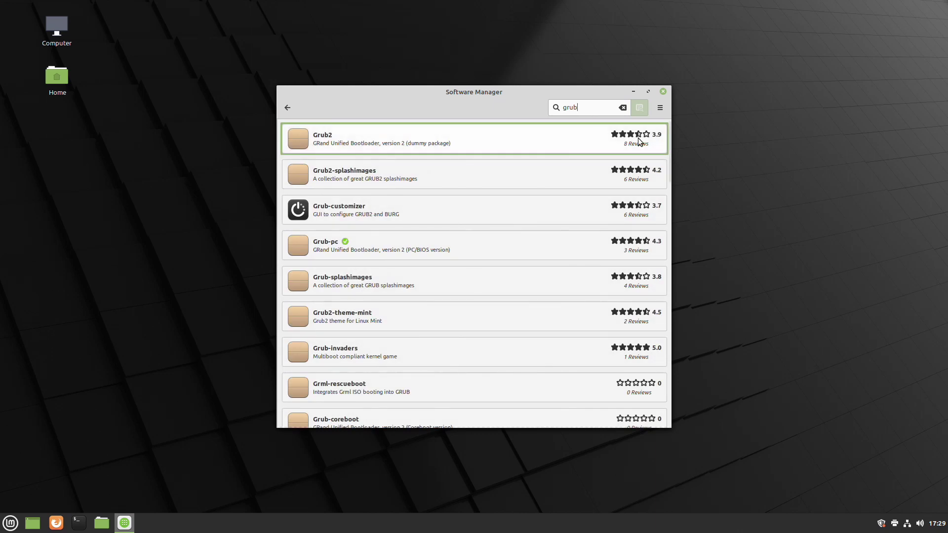
# Step: Install Grub-customizer from the search results, authenticating with the account password
pyautogui.click(498, 208)
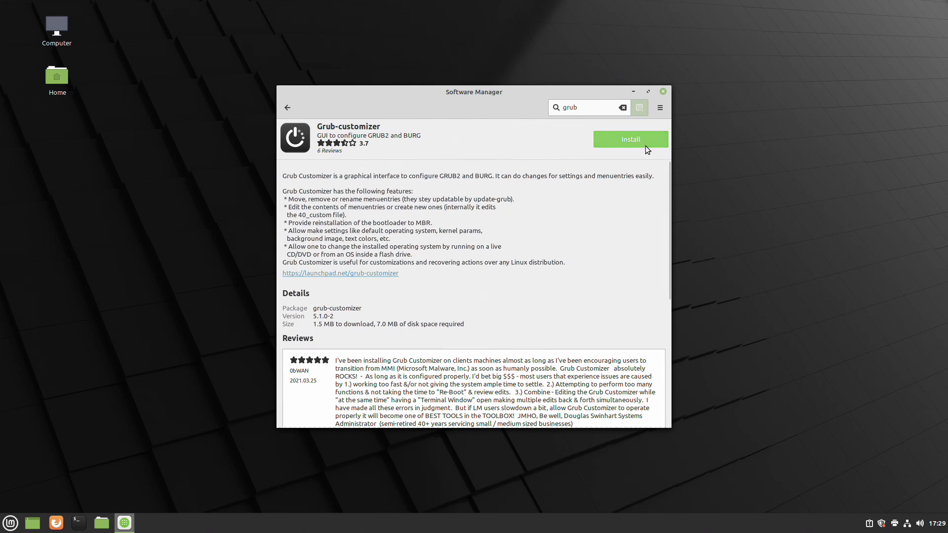
pyautogui.click(632, 140)
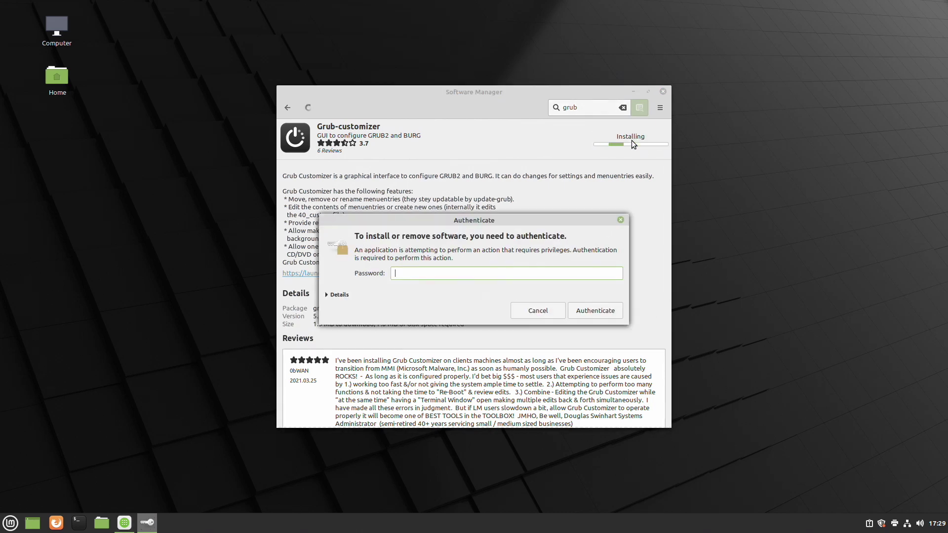
pyautogui.write('••••••••')
pyautogui.press('Return')
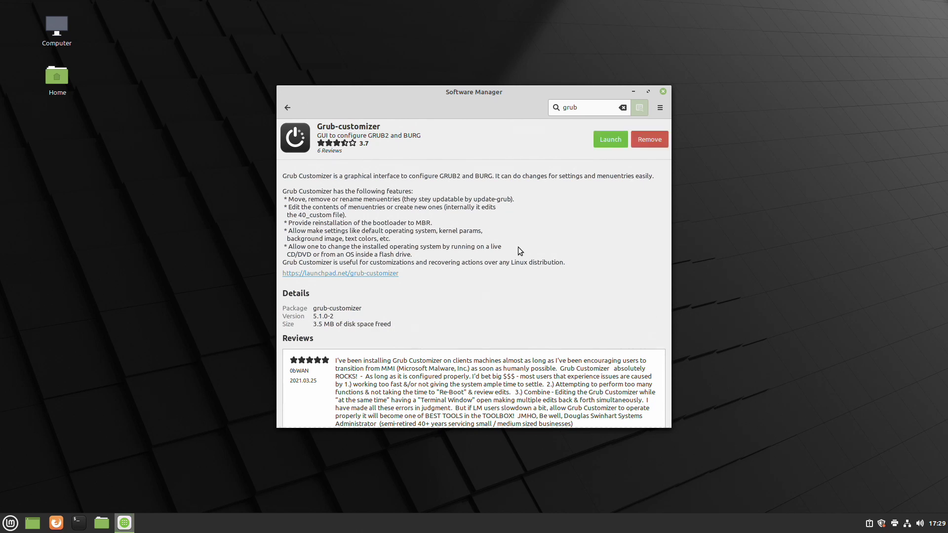
# Step: Launch the installed Grub Customizer and authorize it to run with the account password
pyautogui.click(604, 138)
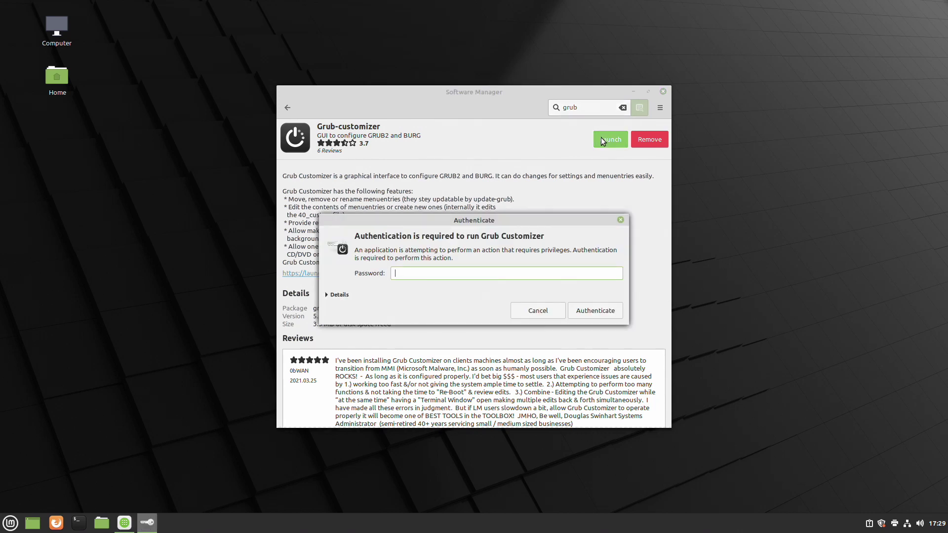
pyautogui.write('******')
pyautogui.press('Return')
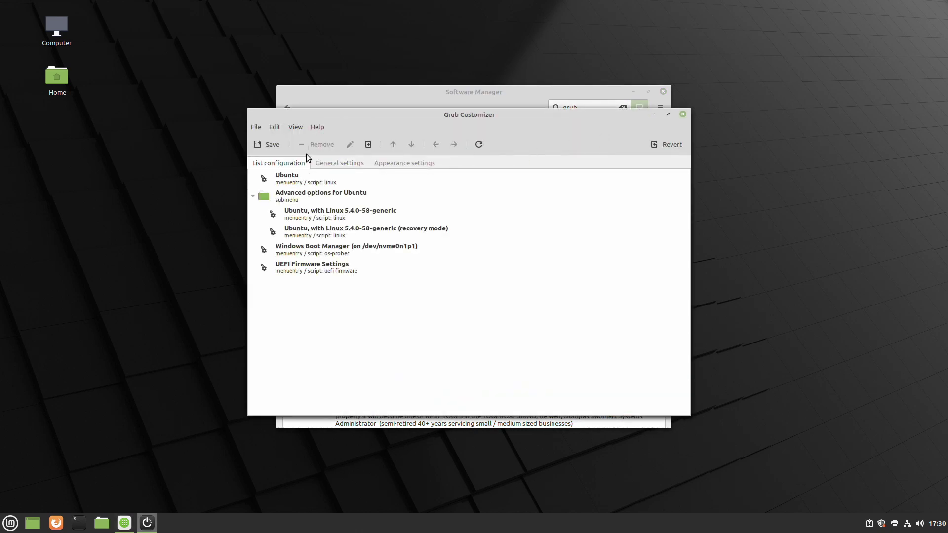
# Step: Set the predefined default boot entry to Windows Boot Manager (on /dev/nvme0n1p1), save, and close Grub Customizer and Software Manager
pyautogui.click(350, 164)
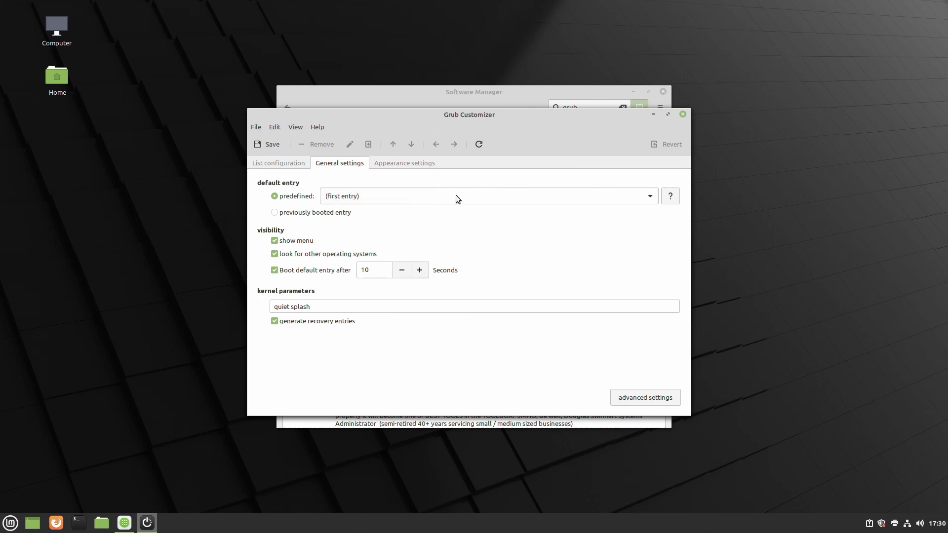
pyautogui.click(651, 199)
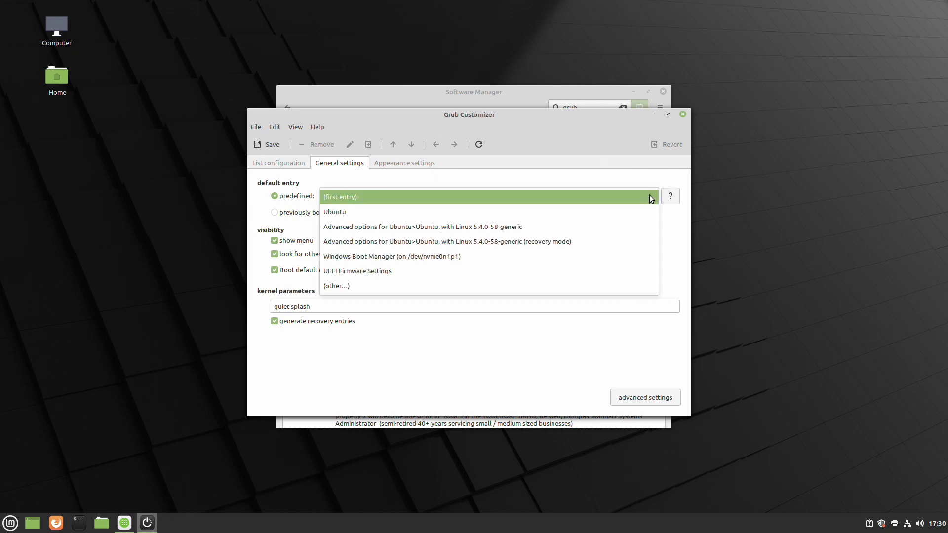
pyautogui.click(441, 257)
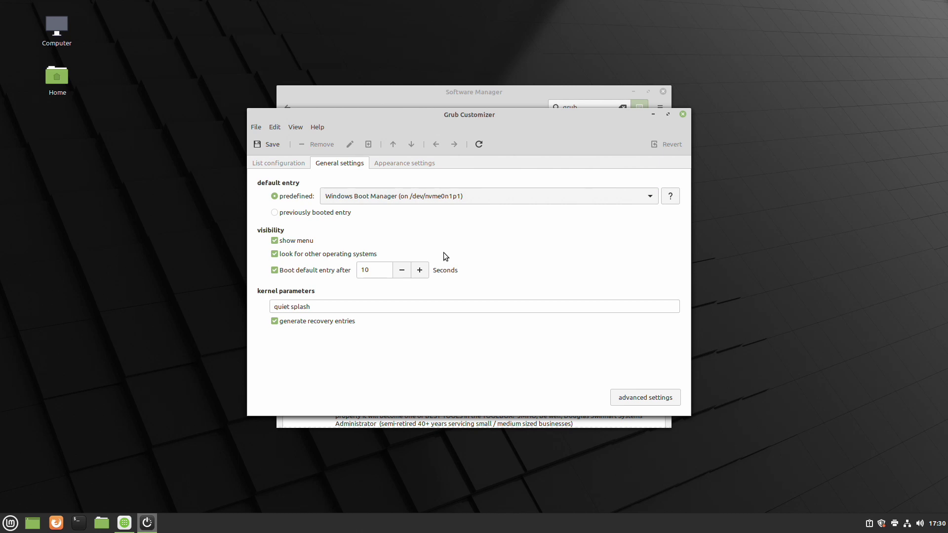
pyautogui.click(272, 147)
pyautogui.click(683, 114)
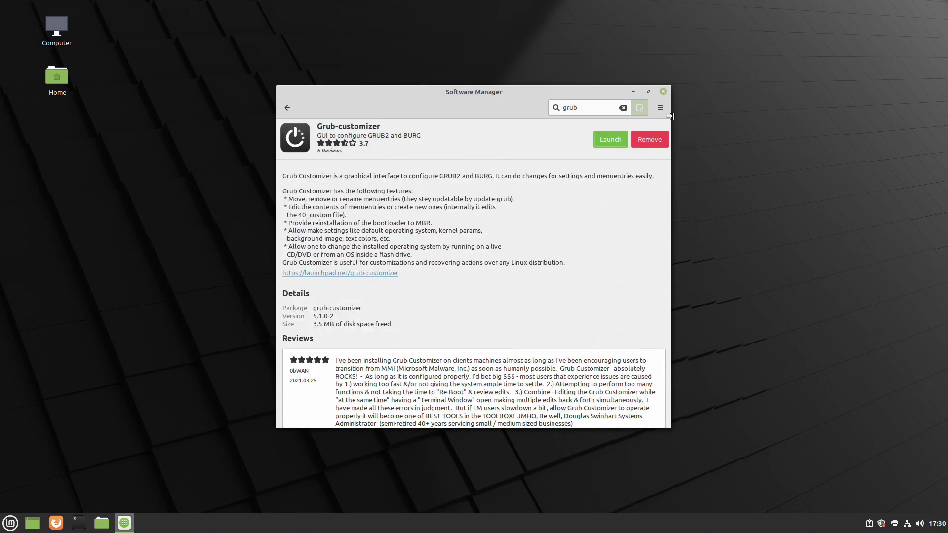
pyautogui.click(663, 91)
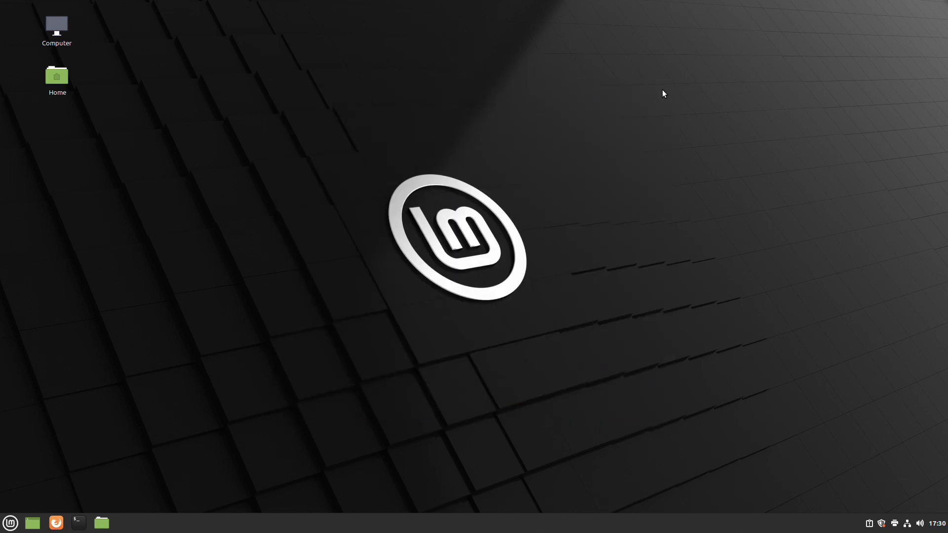
# Step: Restart the computer from Linux Mint and boot the preselected Windows Boot Manager entry in GRUB
pyautogui.click(14, 523)
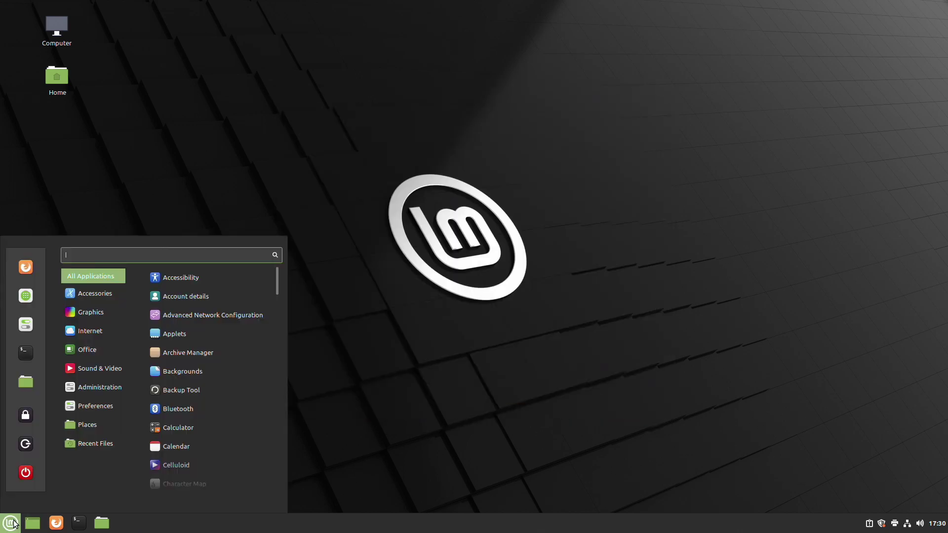
pyautogui.click(31, 474)
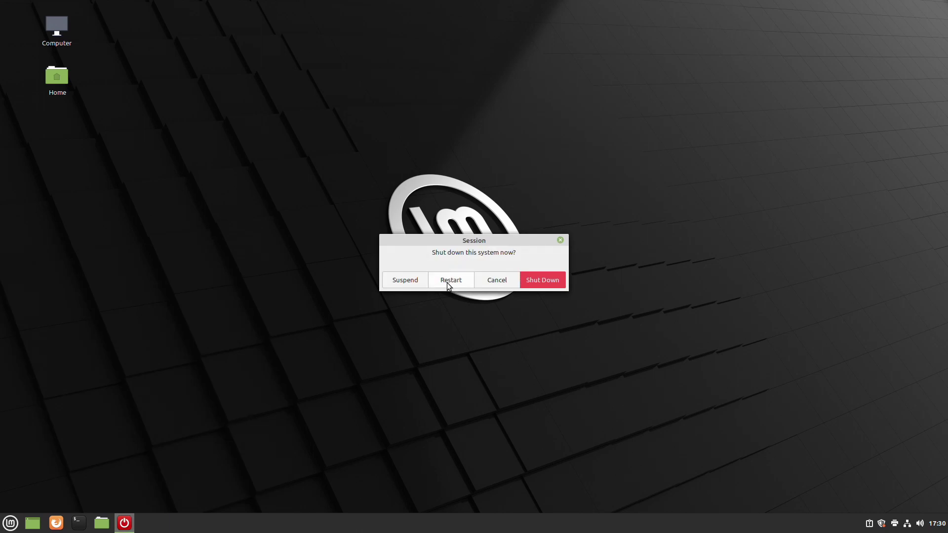
pyautogui.click(447, 284)
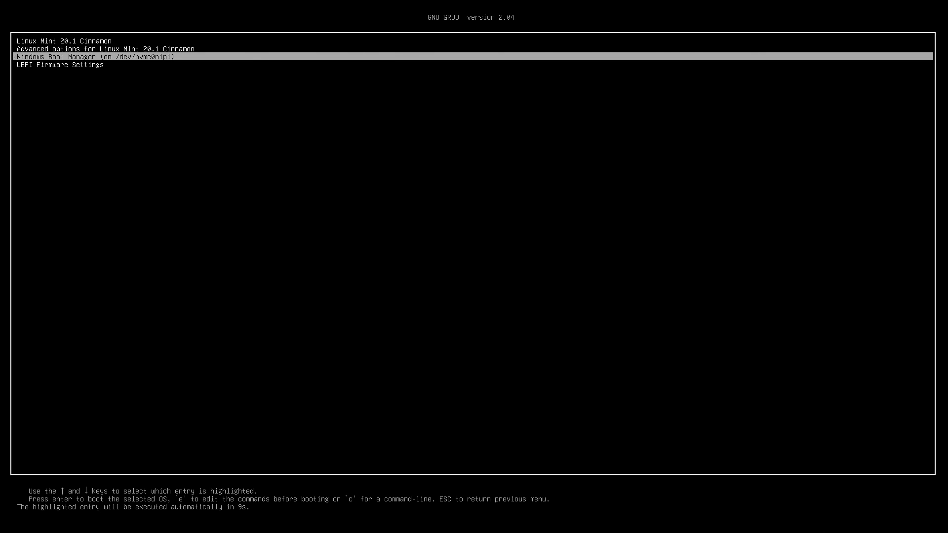
pyautogui.press('Return')
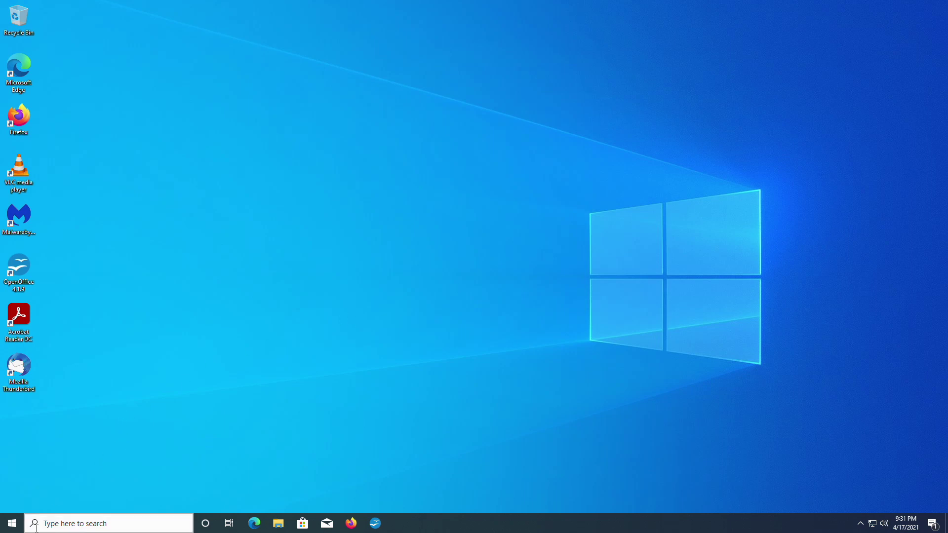
# Step: Check the Windows Update status in the Update & Security settings, and close Settings
pyautogui.click(11, 523)
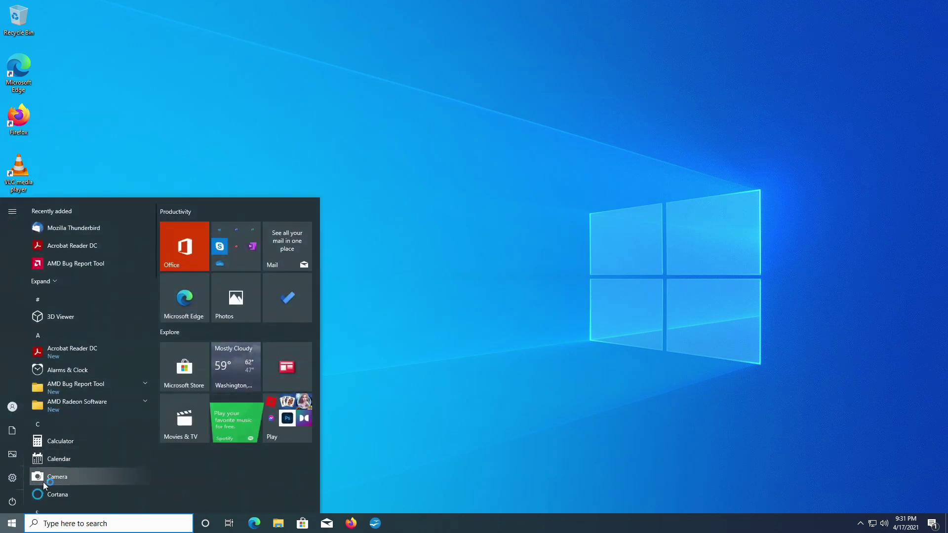
pyautogui.click(12, 478)
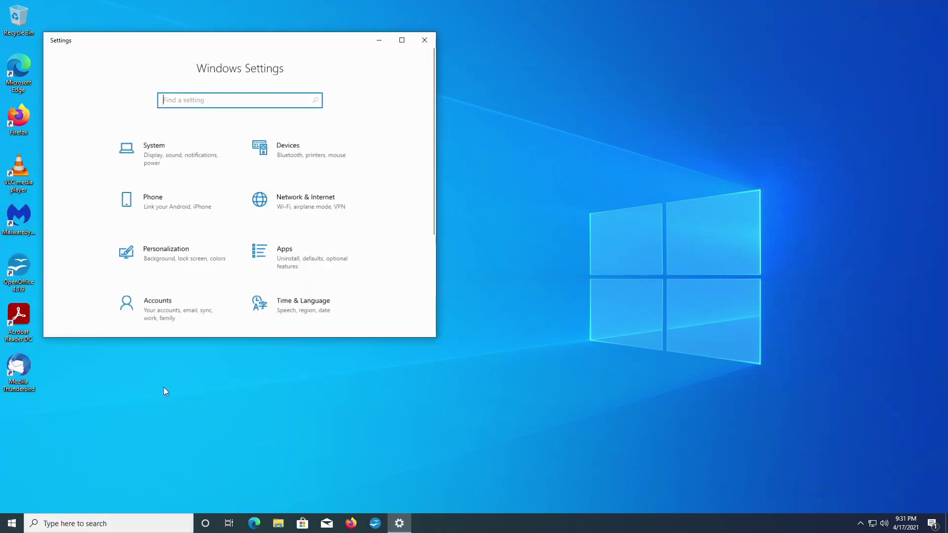
pyautogui.scroll(-3, 245, 243)
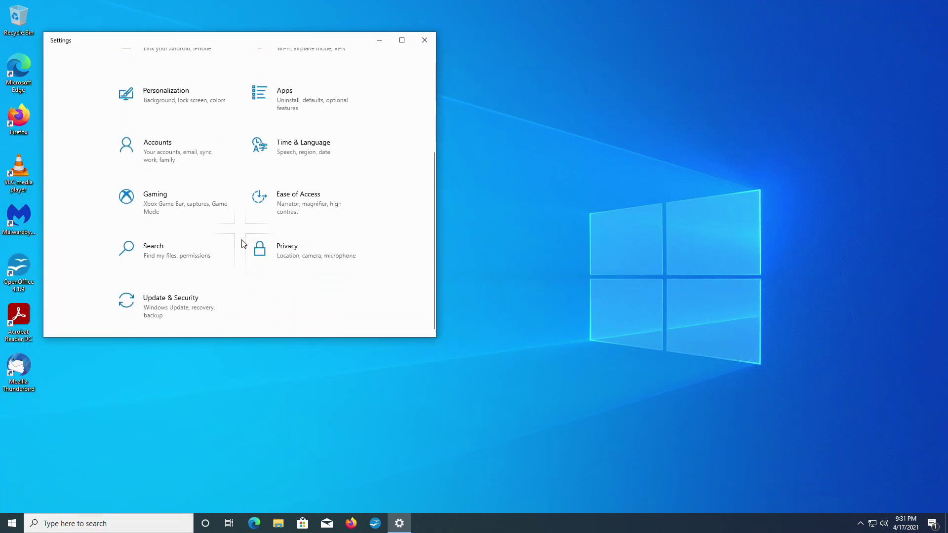
pyautogui.click(170, 301)
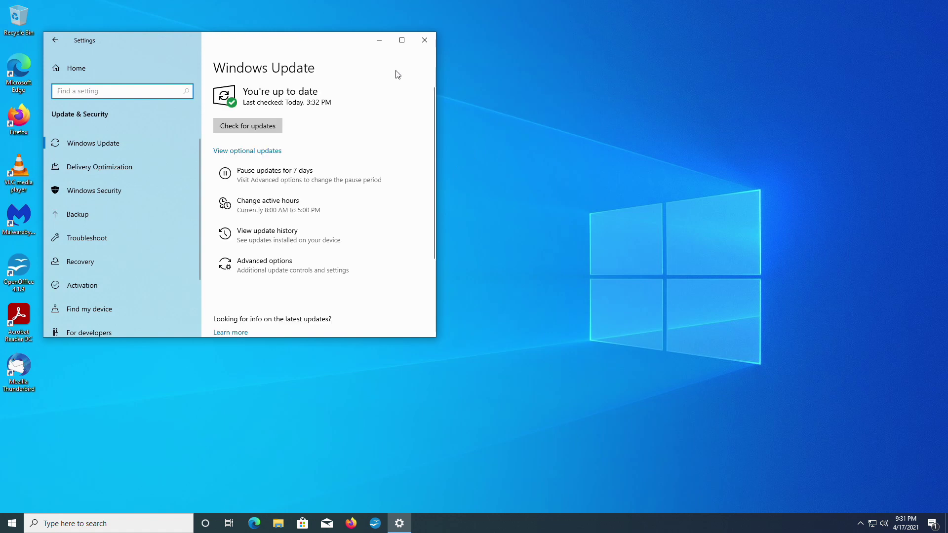
pyautogui.click(424, 40)
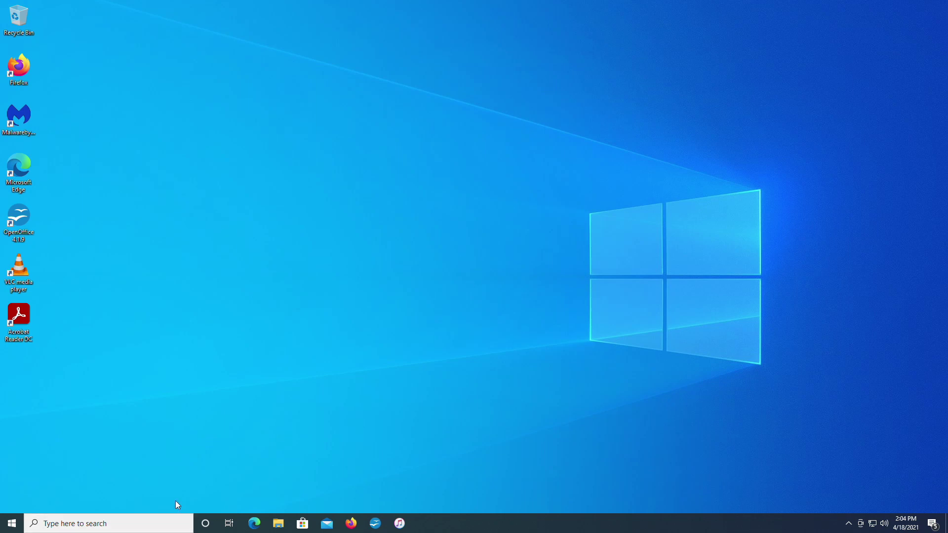
# Step: Check the drives under This PC in File Explorer, looking at Local Disk (C:) and New Volume (E:), and close the window
pyautogui.click(279, 524)
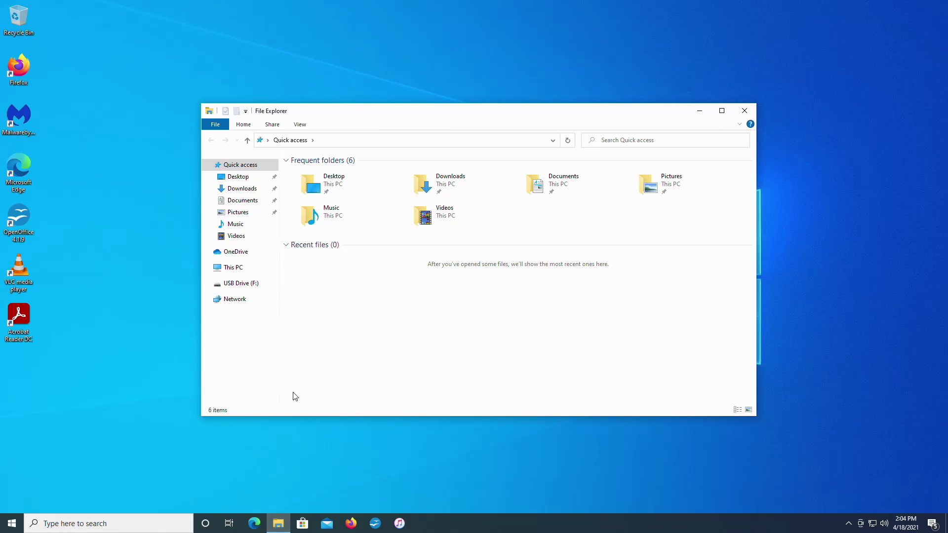
pyautogui.click(207, 268)
pyautogui.click(253, 269)
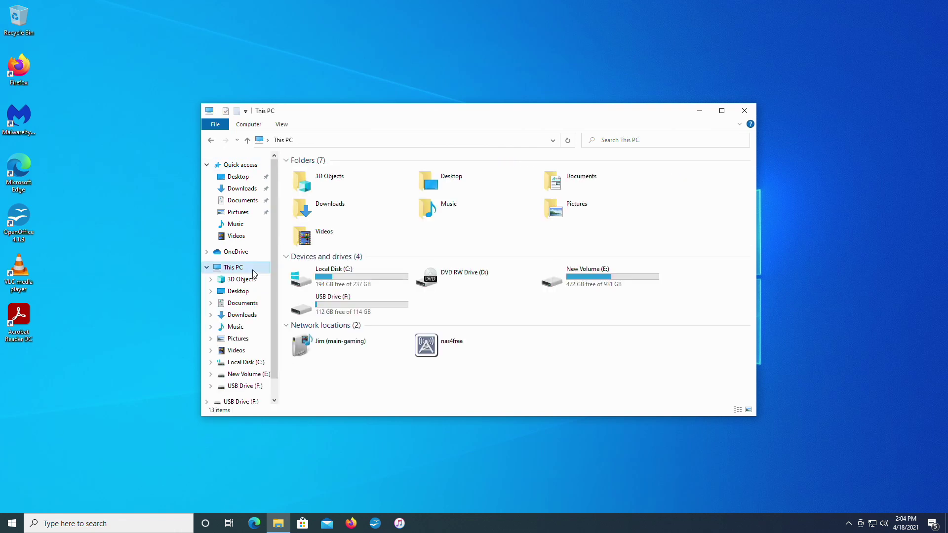
pyautogui.click(364, 279)
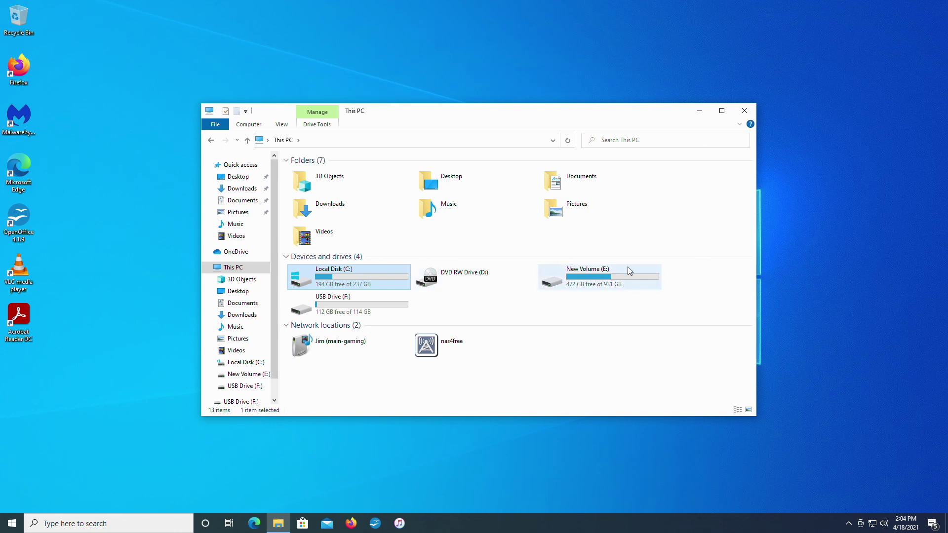
pyautogui.click(616, 275)
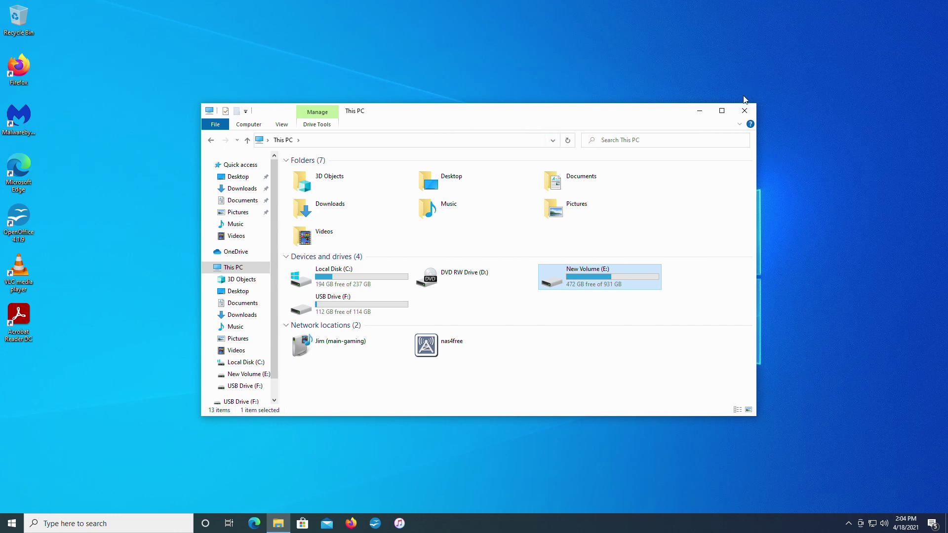
pyautogui.click(746, 112)
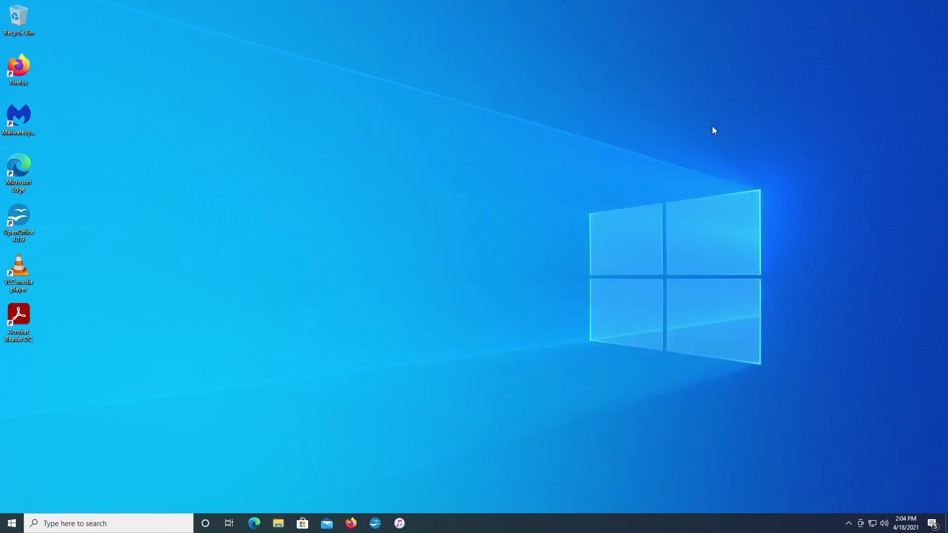
# Step: Restart the computer from Windows
pyautogui.click(12, 523)
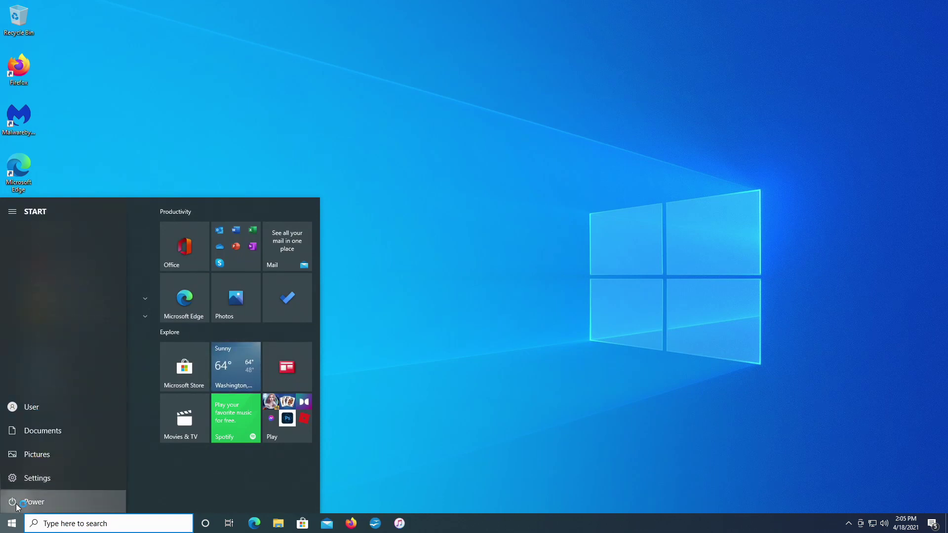
pyautogui.click(17, 502)
pyautogui.click(48, 477)
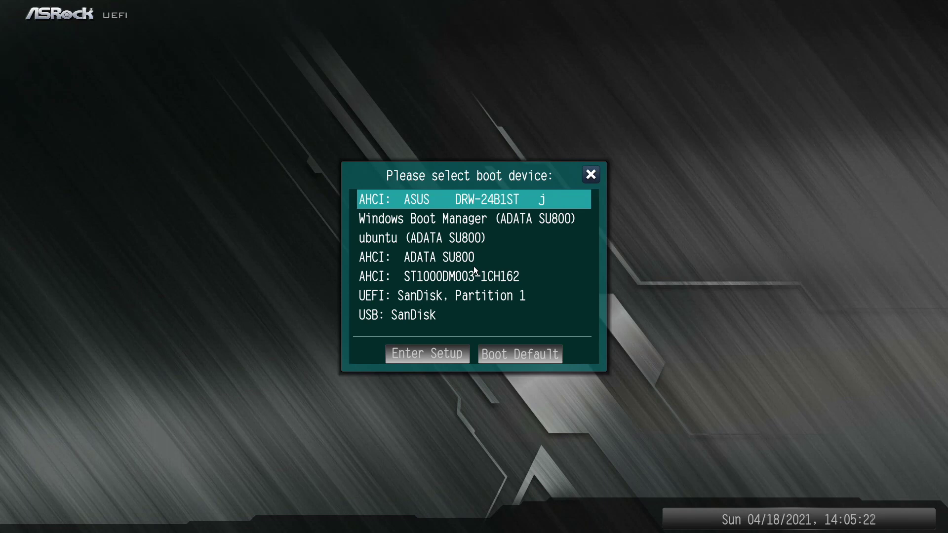
# Step: Boot from UEFI: SanDisk, Partition 1 and start Linux Mint 20.1 Cinnamon 64-bit
pyautogui.press('Down')
pyautogui.press('Down')
pyautogui.press('Down')
pyautogui.press('Down')
pyautogui.press('Down')
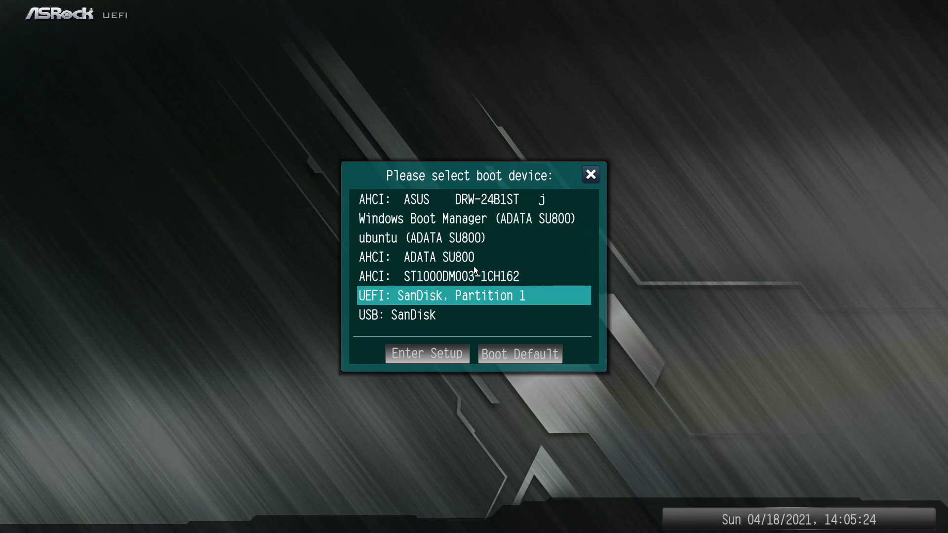
pyautogui.press('Return')
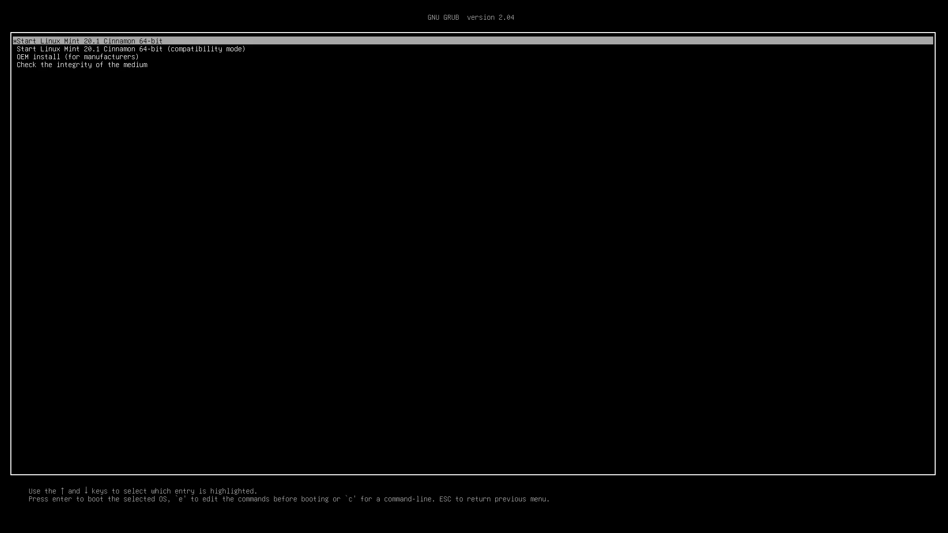
pyautogui.press('Return')
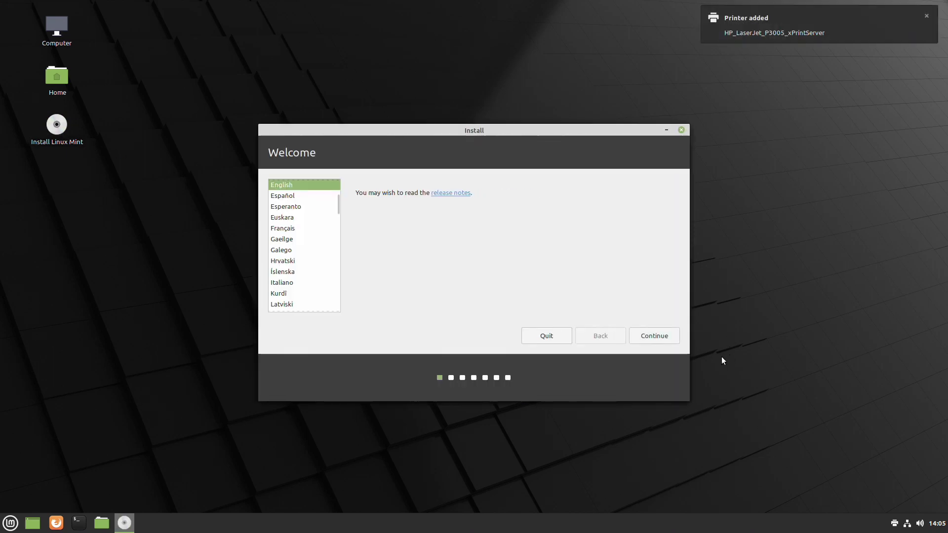
# Step: Accept English and the English (US) keyboard layout in the installer, and enable installing the multimedia codecs
pyautogui.click(661, 334)
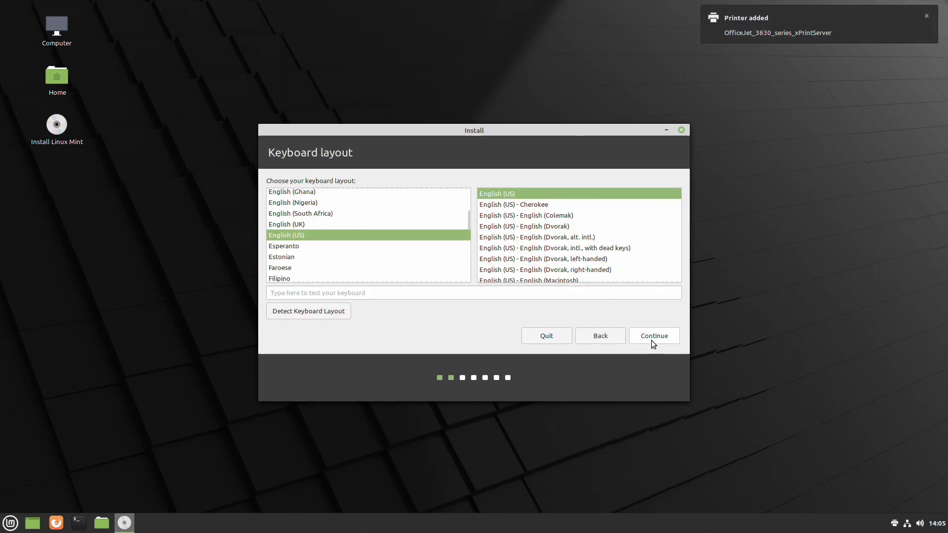
pyautogui.click(651, 340)
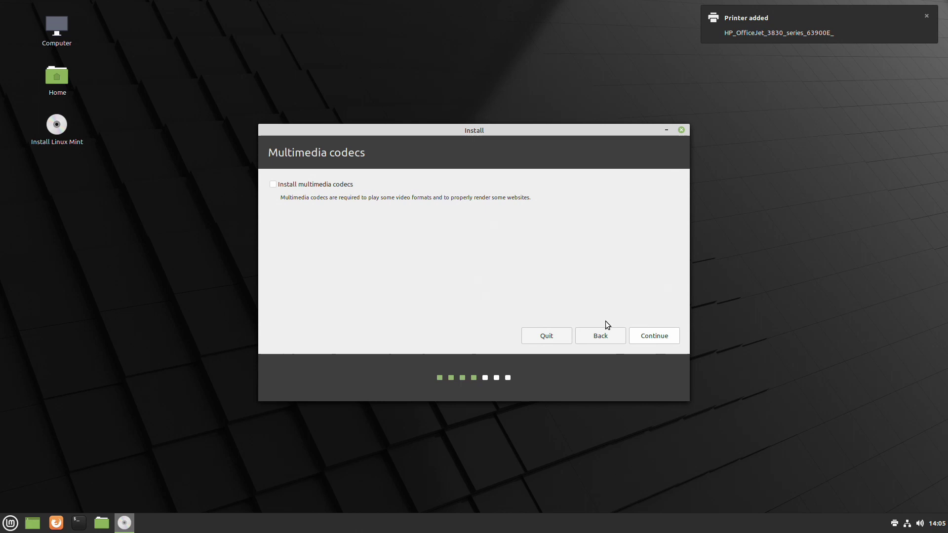
pyautogui.click(274, 185)
pyautogui.click(644, 334)
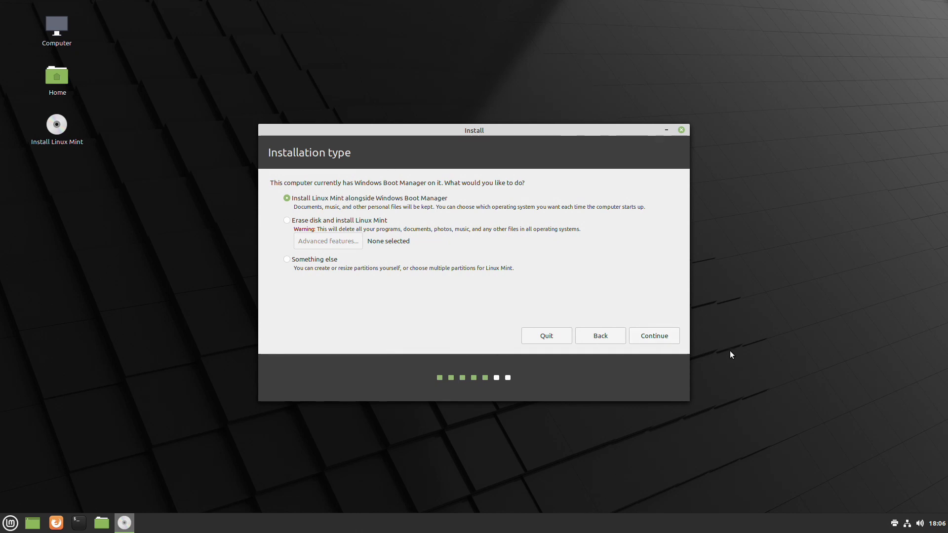
pyautogui.click(651, 337)
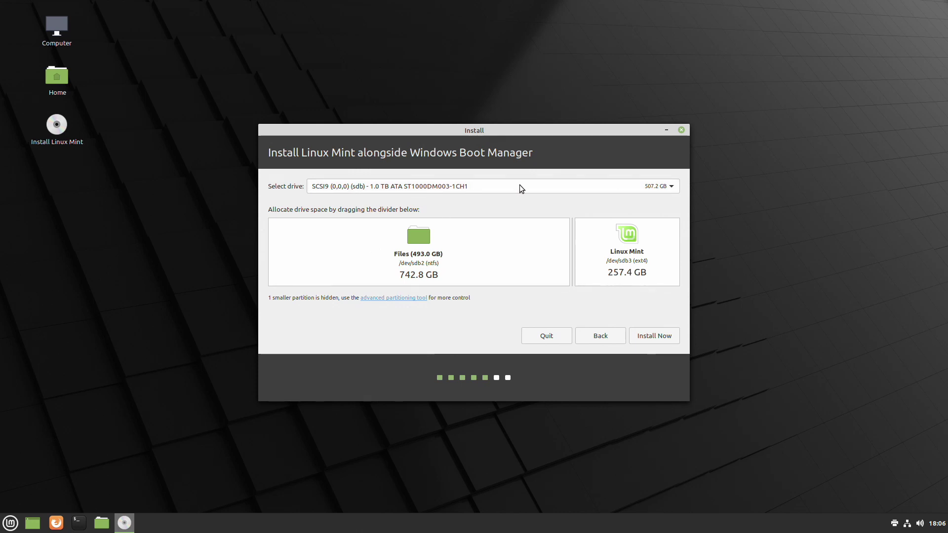
pyautogui.click(674, 188)
pyautogui.click(674, 188)
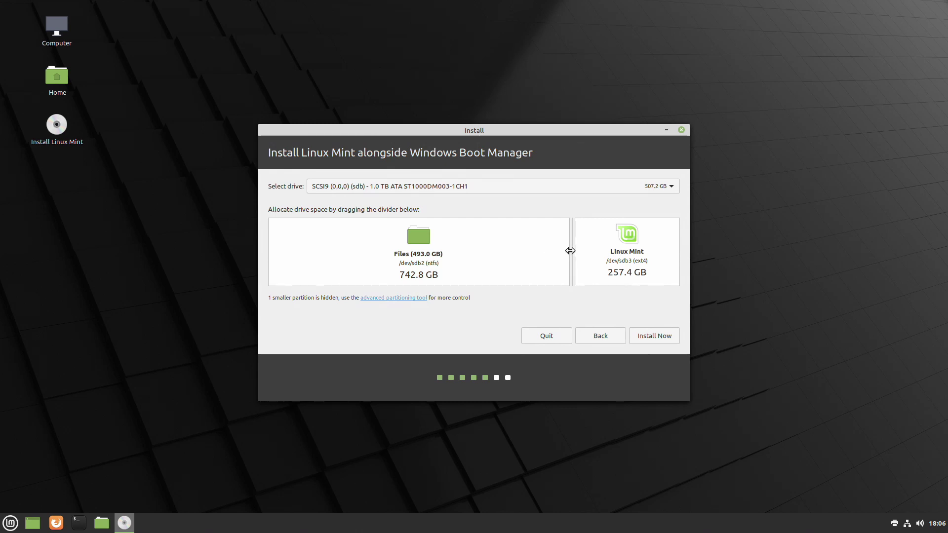
pyautogui.moveTo(570, 251); pyautogui.dragTo(592, 246)
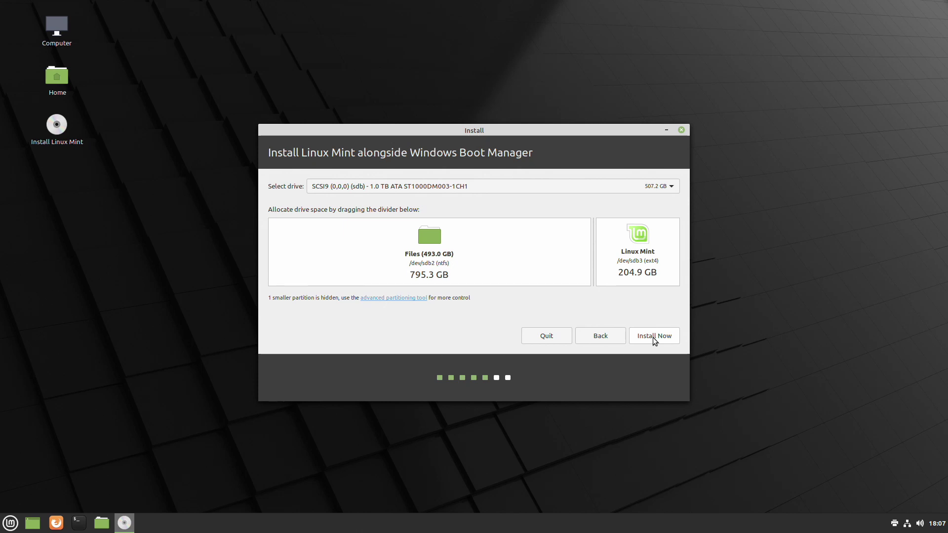
pyautogui.click(593, 337)
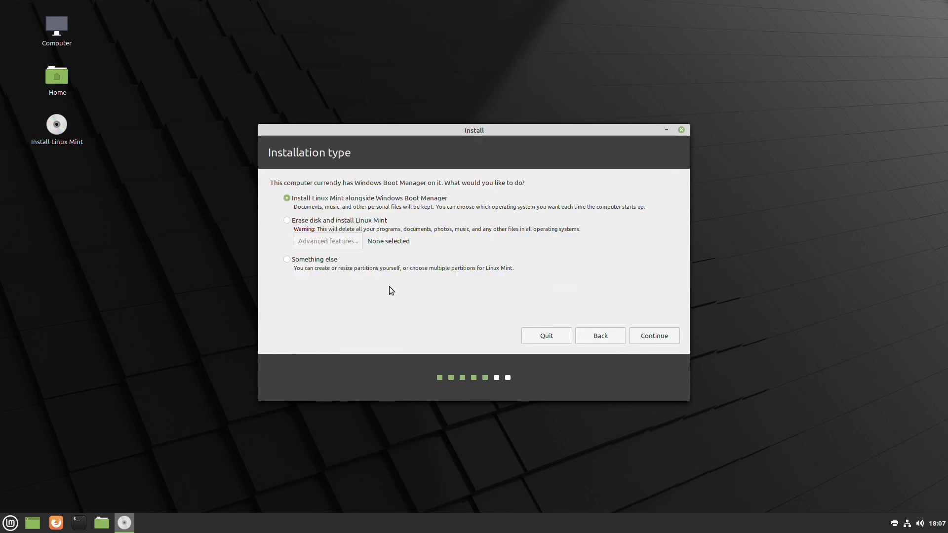
# Step: Choose the Something else installation type and resize the NTFS partition /dev/sdb2 to 820000 MB, writing the change to disk
pyautogui.click(314, 261)
pyautogui.click(641, 337)
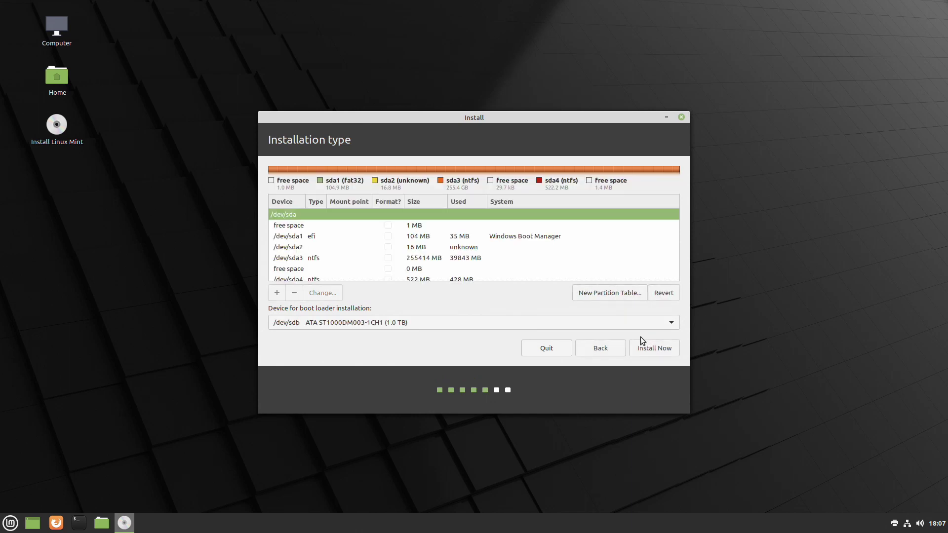
pyautogui.scroll(-2, 328, 230)
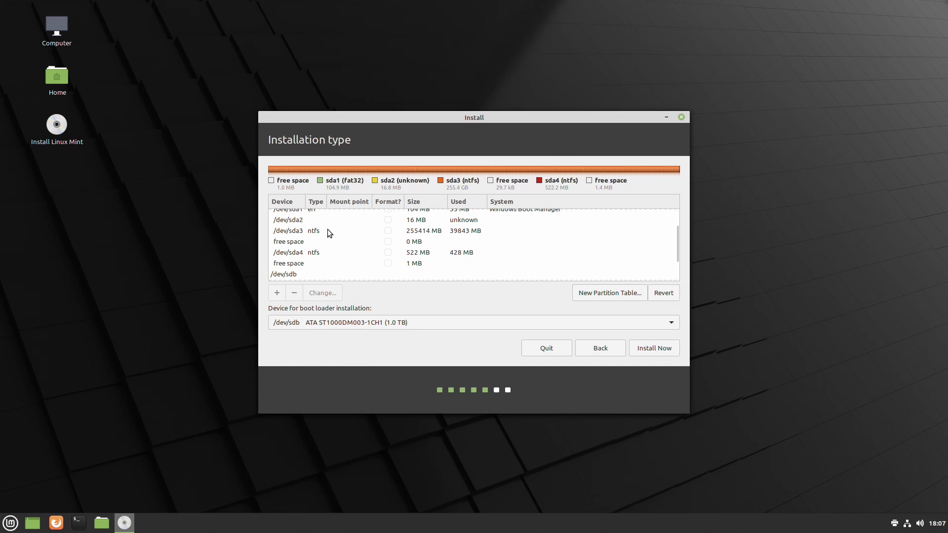
pyautogui.scroll(-2, 402, 244)
pyautogui.scroll(-1, 402, 245)
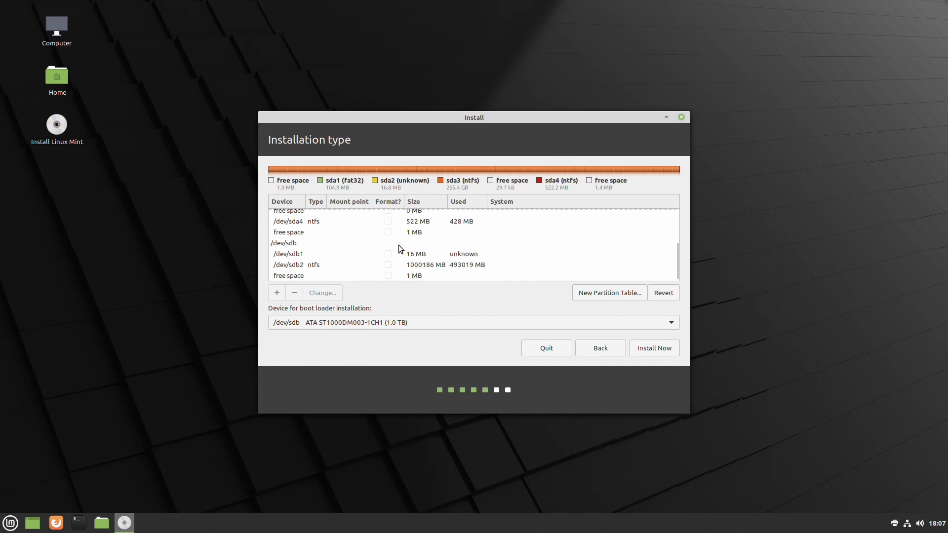
pyautogui.click(336, 264)
pyautogui.rightClick(337, 263)
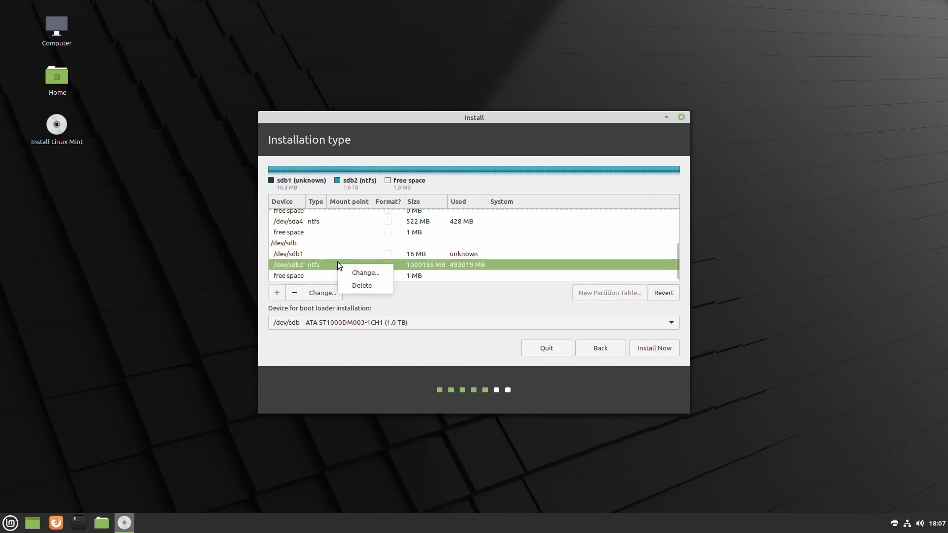
pyautogui.click(359, 272)
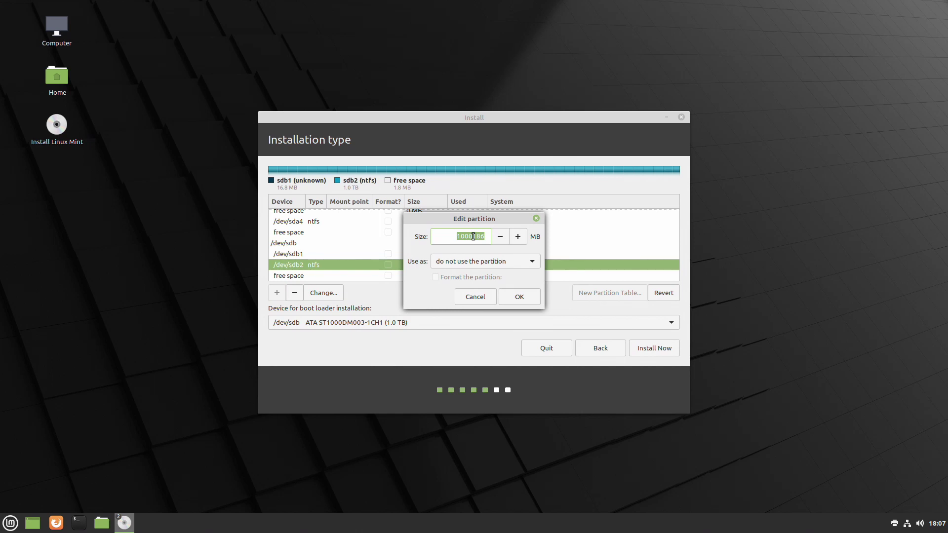
pyautogui.write('820000')
pyautogui.click(522, 299)
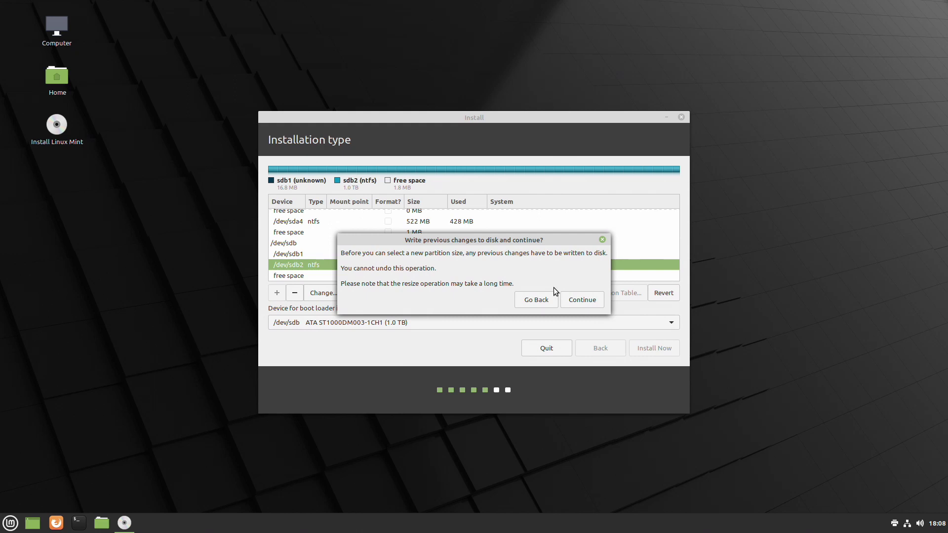
pyautogui.click(582, 299)
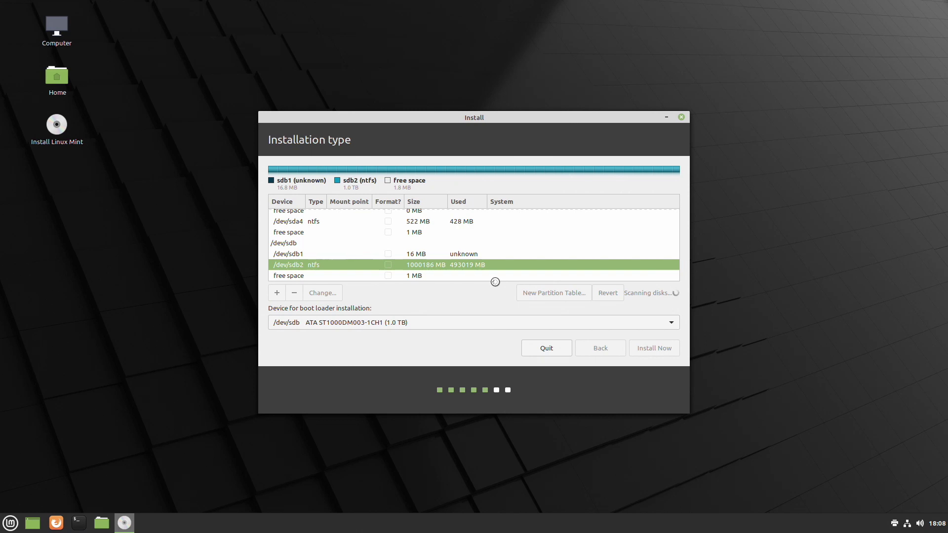
# Step: Create a 180188 MB primary Ext4 partition with mount point / in the free space after /dev/sdb2
pyautogui.scroll(-2, 480, 269)
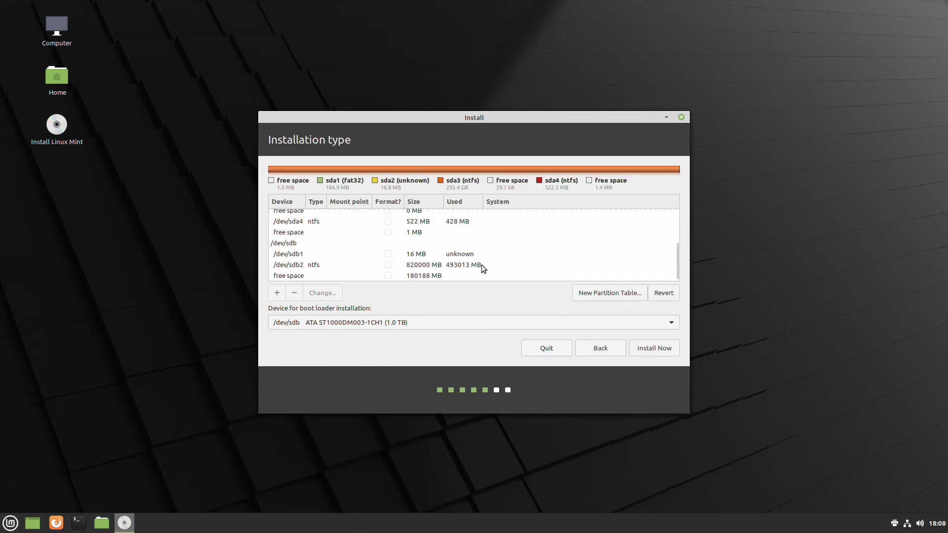
pyautogui.click(421, 266)
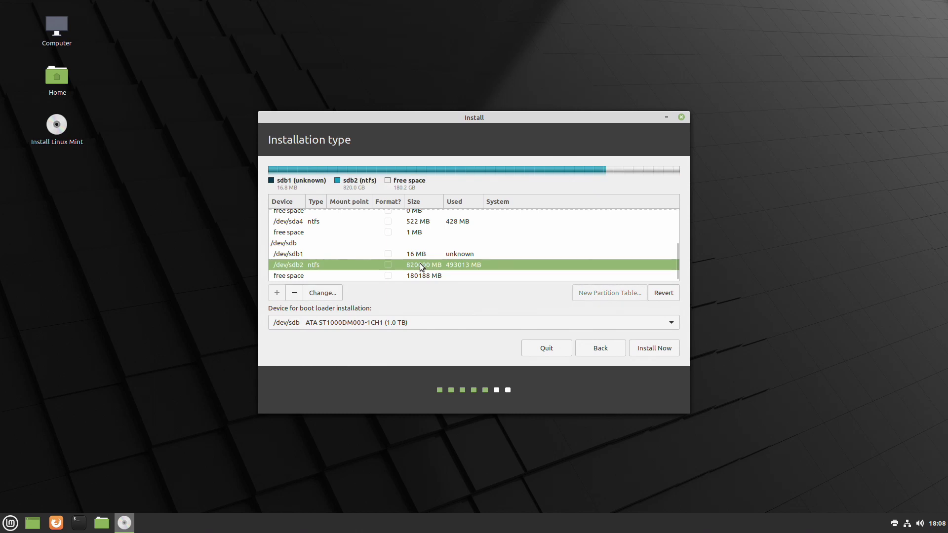
pyautogui.click(424, 276)
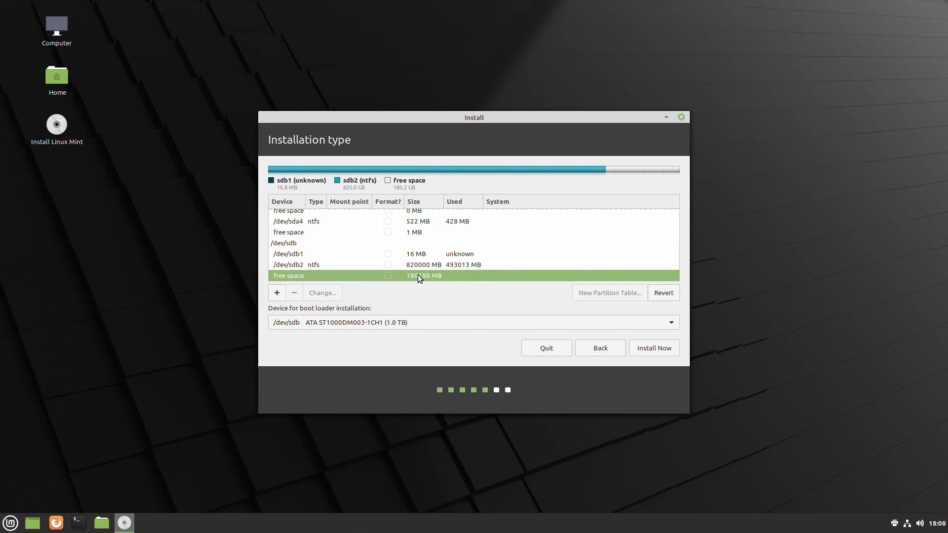
pyautogui.rightClick(348, 275)
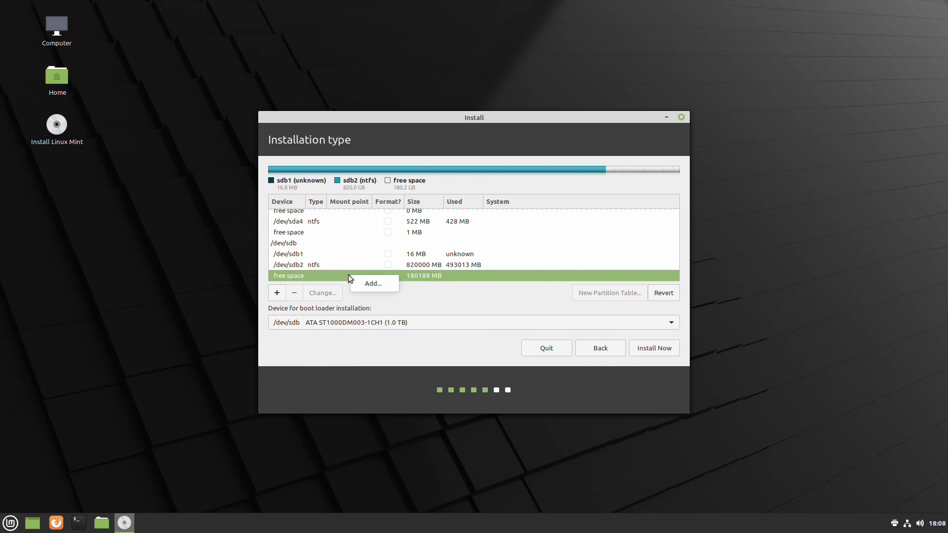
pyautogui.click(375, 285)
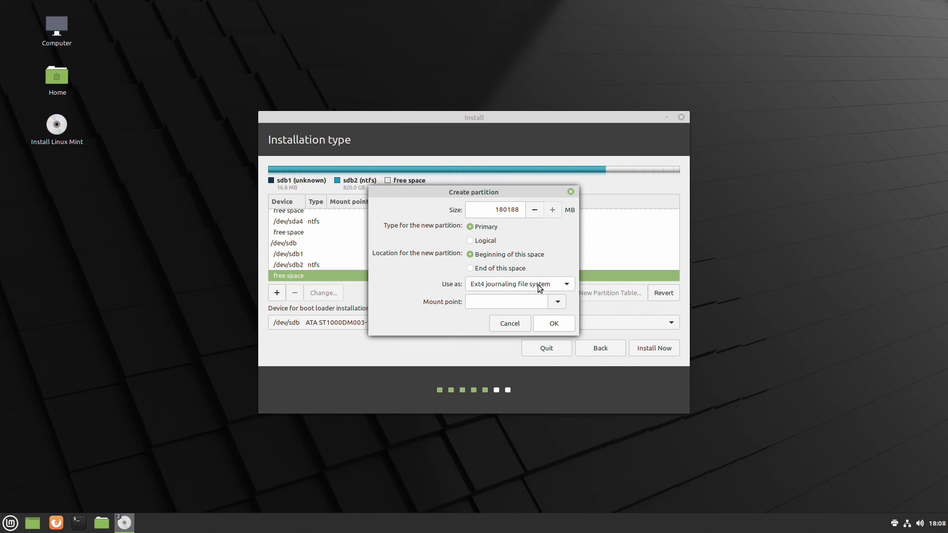
pyautogui.click(558, 304)
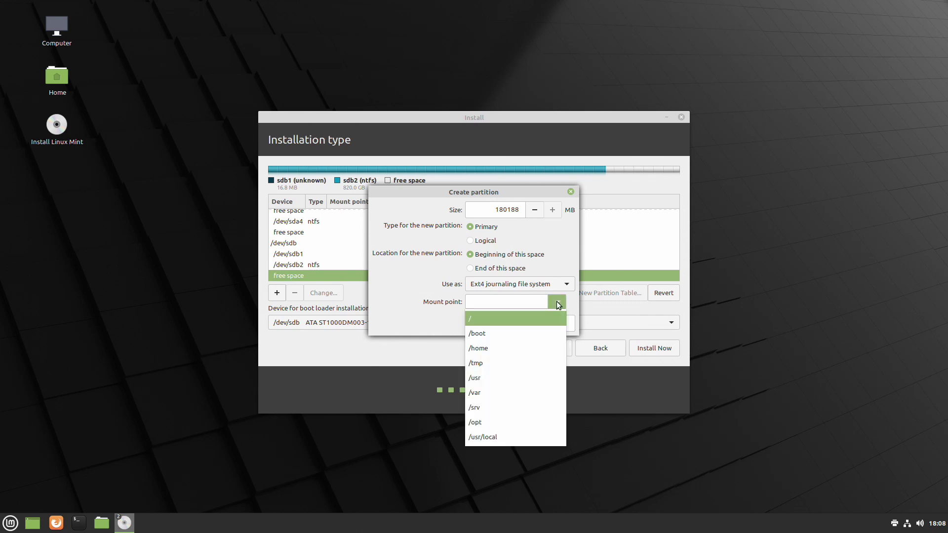
pyautogui.click(473, 319)
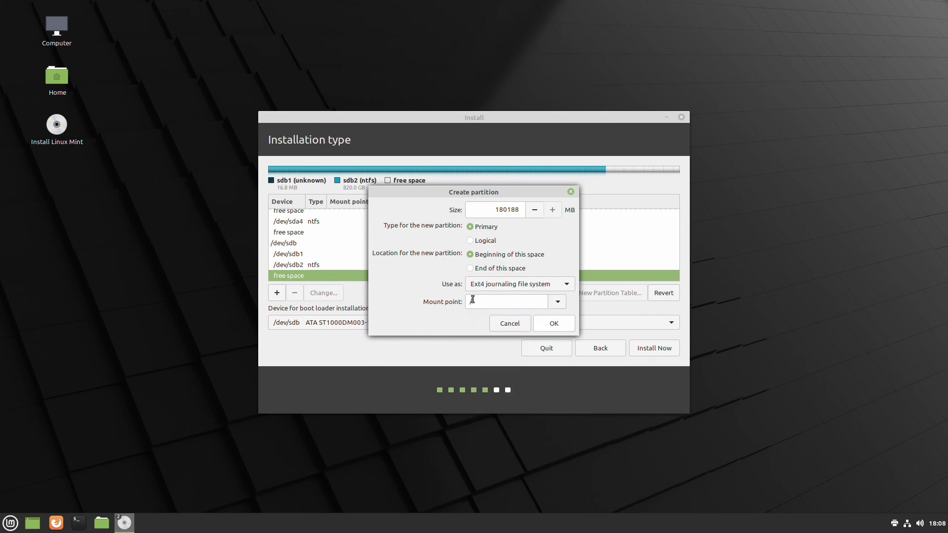
pyautogui.click(547, 328)
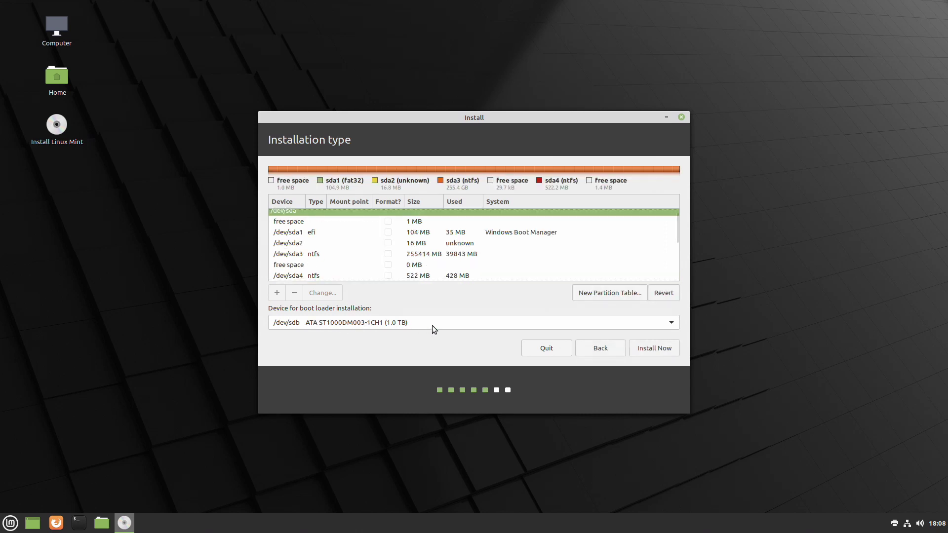
# Step: Set the boot loader installation device to /dev/sda ATA ADATA SU800 (256.1 GB) and review the /dev/sdb partition entries
pyautogui.click(671, 325)
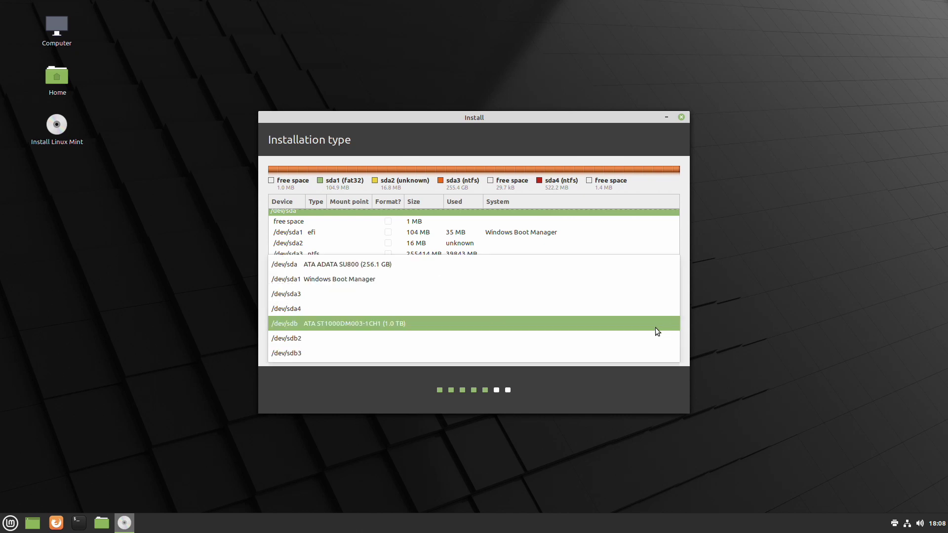
pyautogui.click(343, 264)
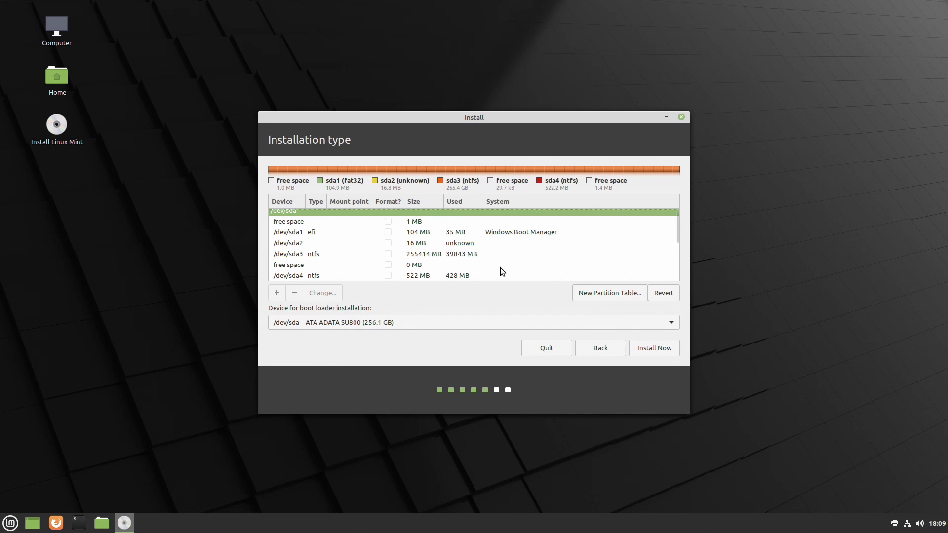
pyautogui.scroll(-1, 504, 265)
pyautogui.scroll(-3, 508, 263)
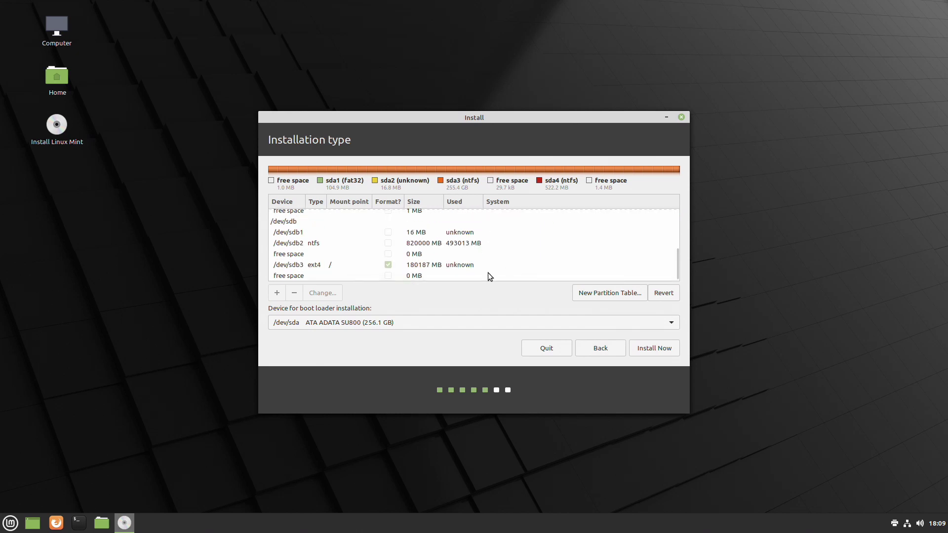
# Step: Start the installation onto the /dev/sdb3 ext4 partition, confirm writing the changes to the disks, and proceed to the user account form
pyautogui.click(323, 266)
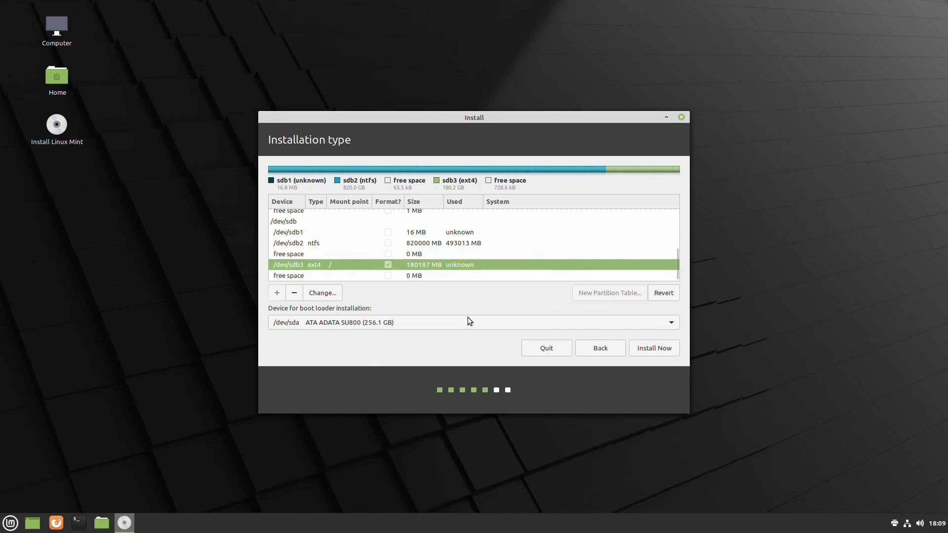
pyautogui.click(647, 349)
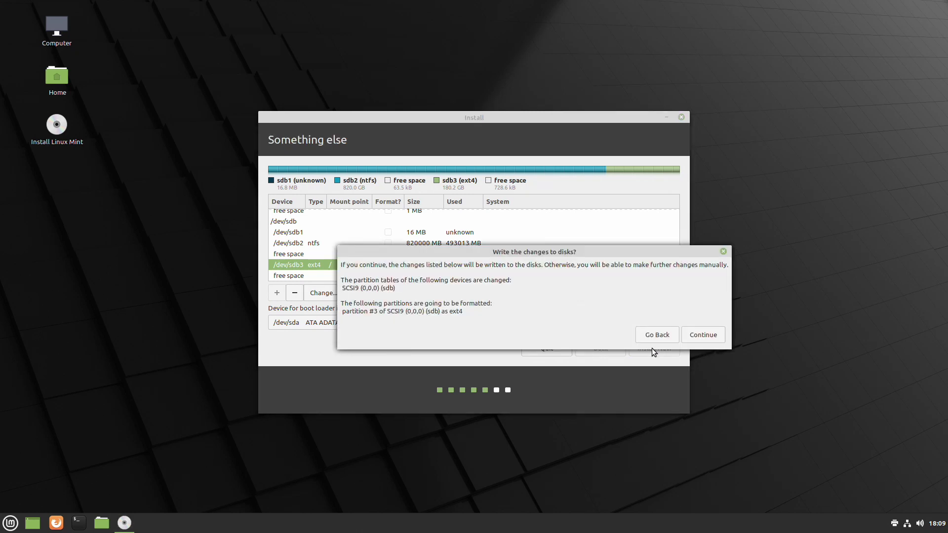
pyautogui.click(698, 336)
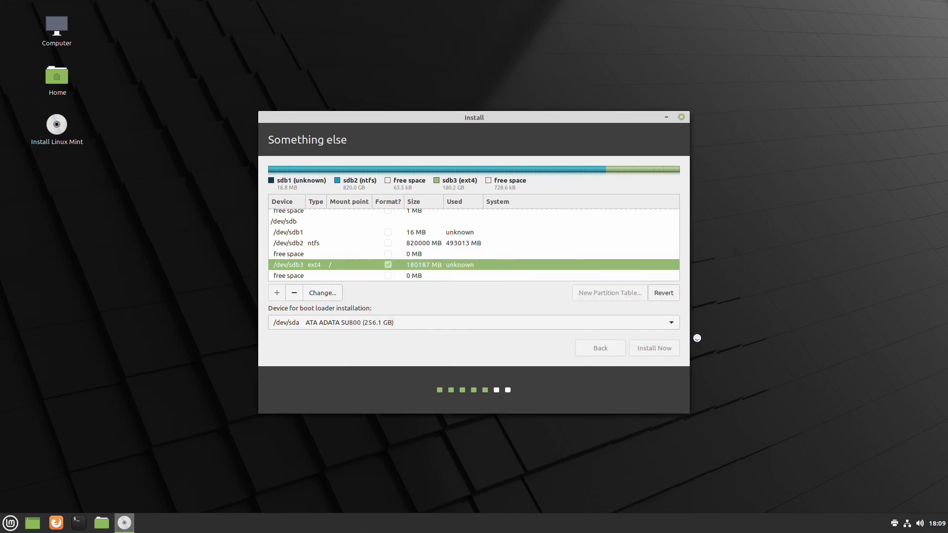
pyautogui.click(652, 351)
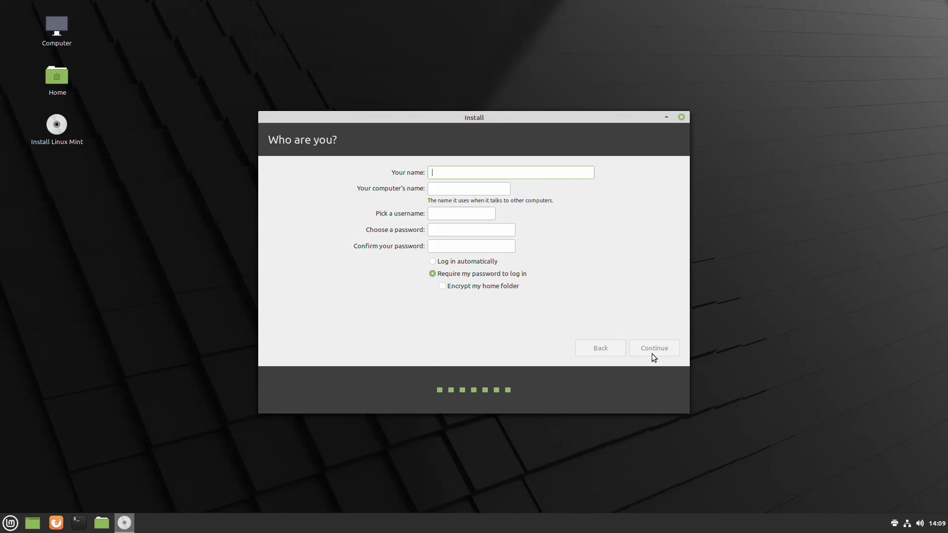
# Step: Create the user account with the name User, enter and confirm the account password, and continue with the installation
pyautogui.write('User')
pyautogui.click(475, 231)
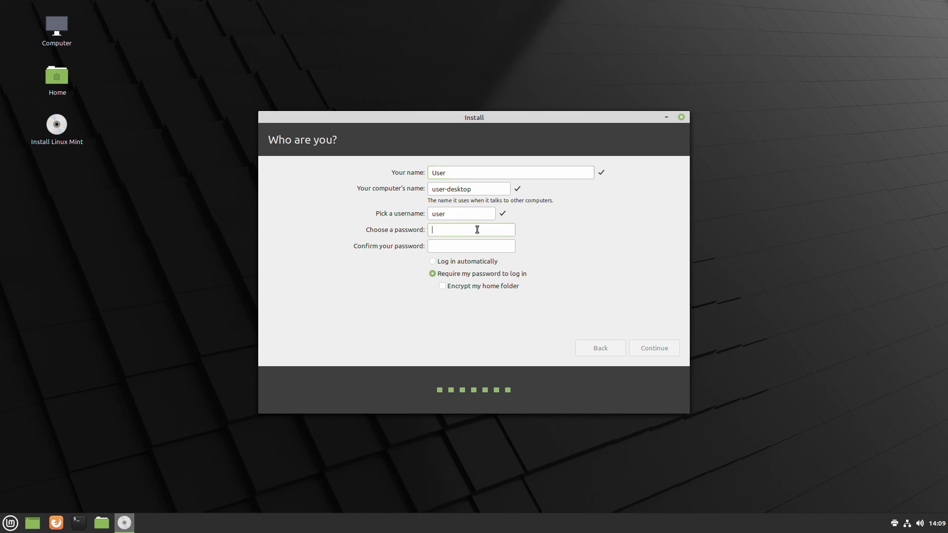
pyautogui.write('******')
pyautogui.write('******')
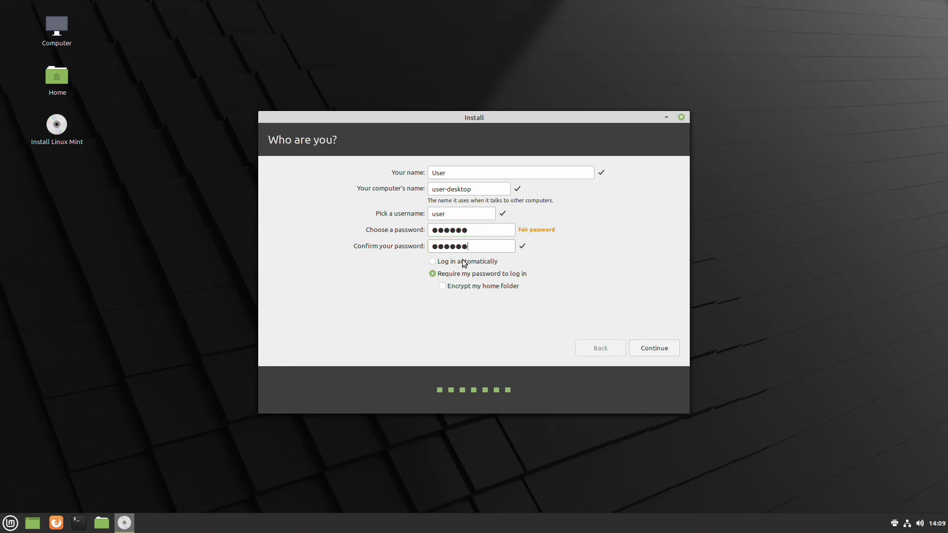
pyautogui.click(652, 352)
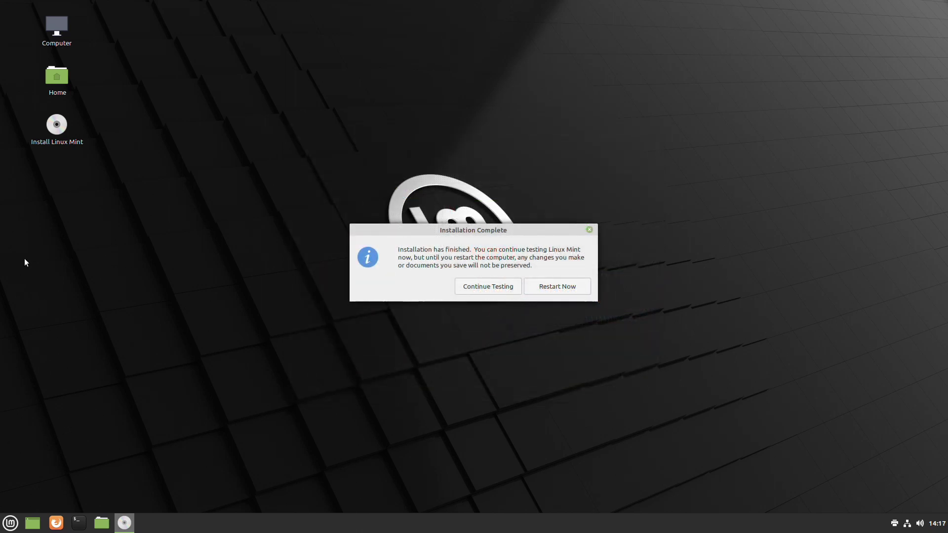
# Step: Restart into the installed Linux Mint, stop the Welcome dialog from showing at startup, and close it
pyautogui.click(558, 288)
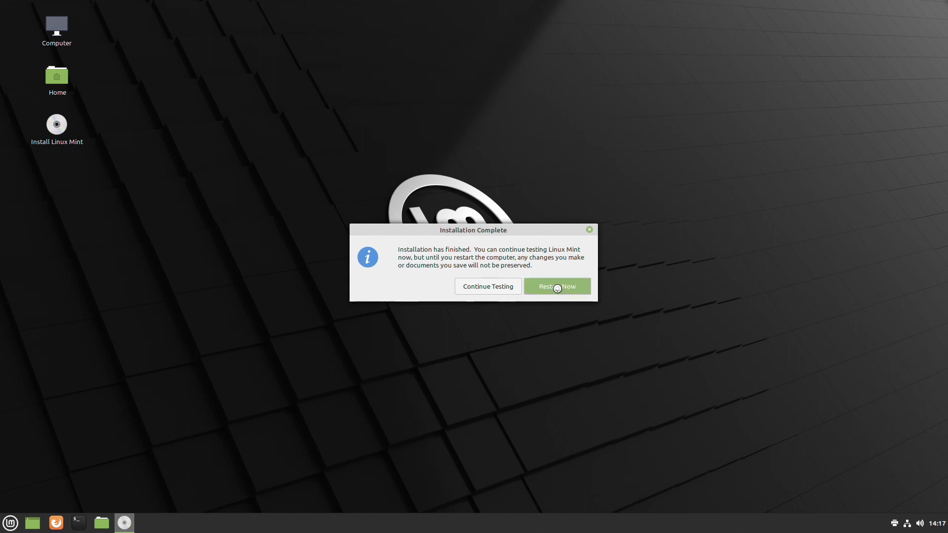
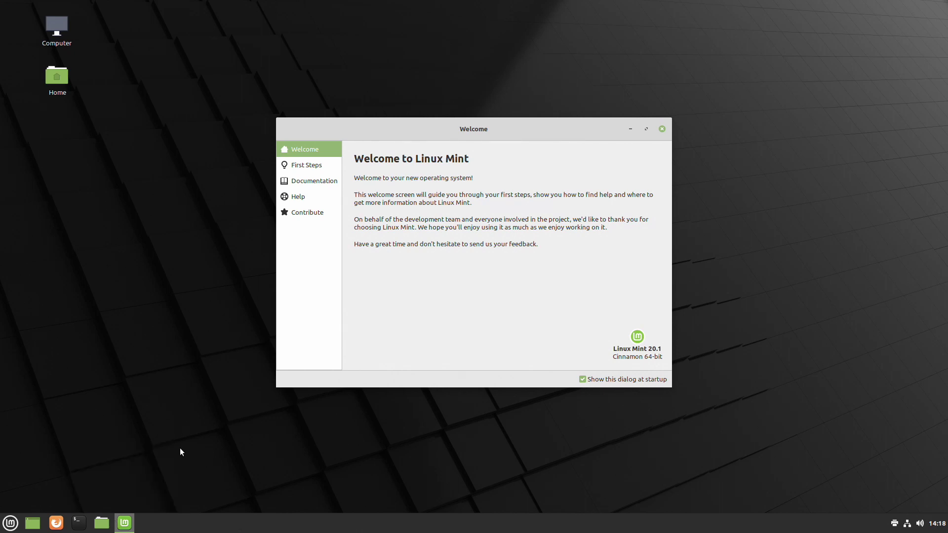
pyautogui.click(584, 379)
pyautogui.click(663, 129)
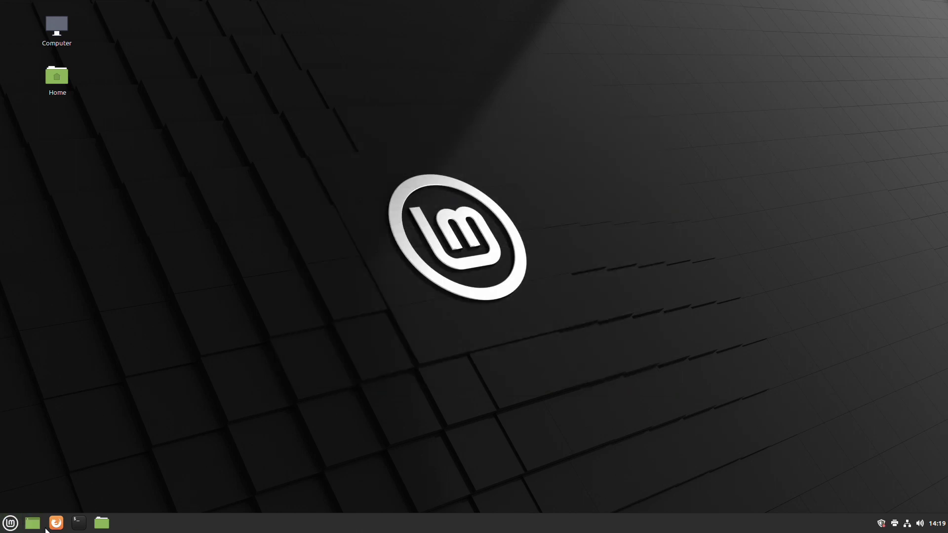
# Step: Launch Software Manager, search for grub, and open the Grub-customizer package page
pyautogui.click(10, 523)
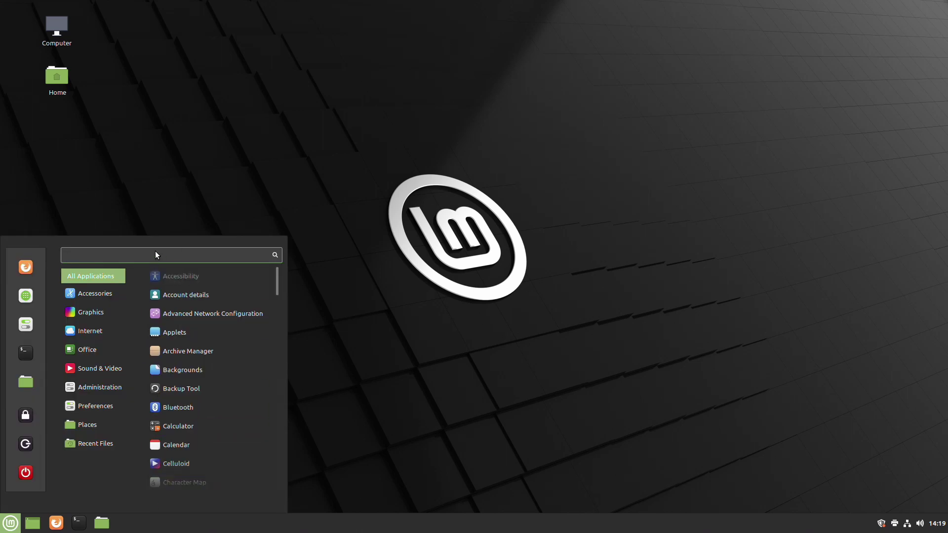
pyautogui.write('soft')
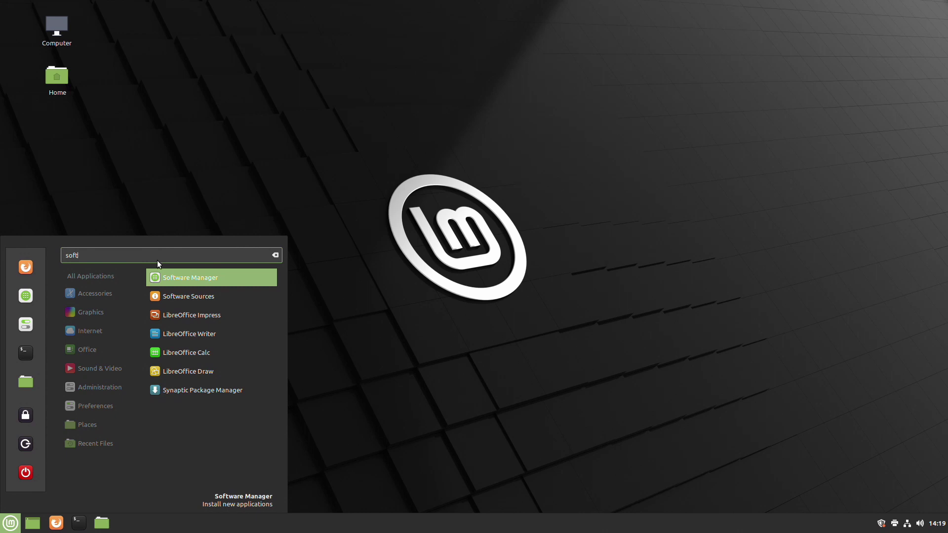
pyautogui.click(180, 273)
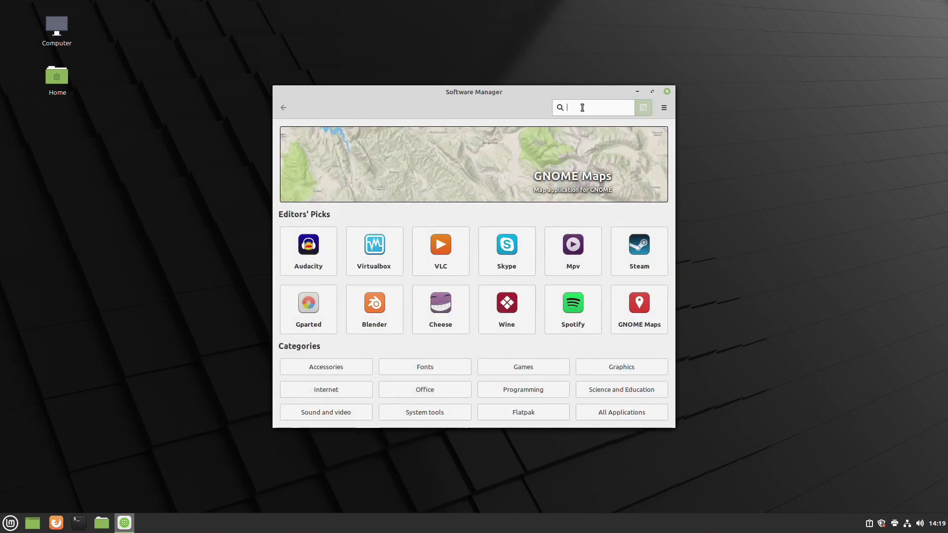
pyautogui.write('gry')
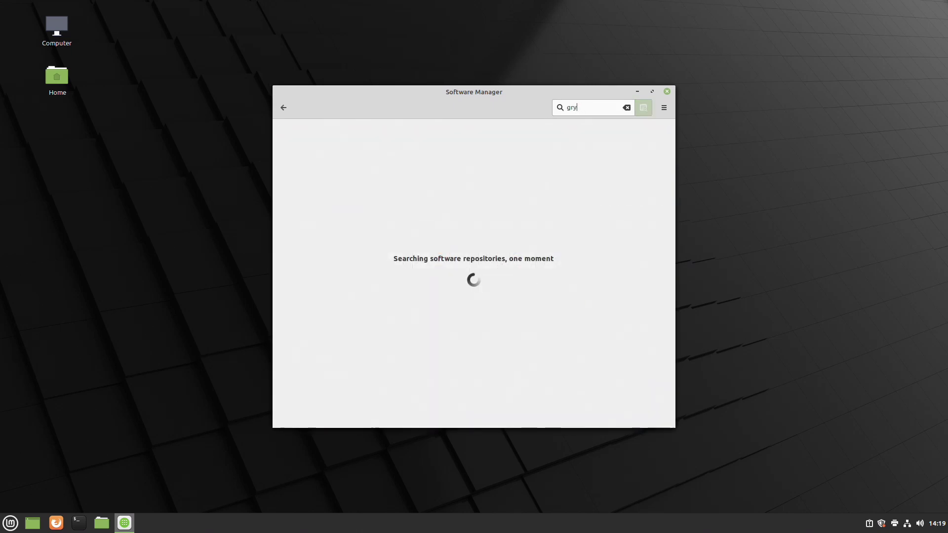
pyautogui.press('BackSpace')
pyautogui.write('ub')
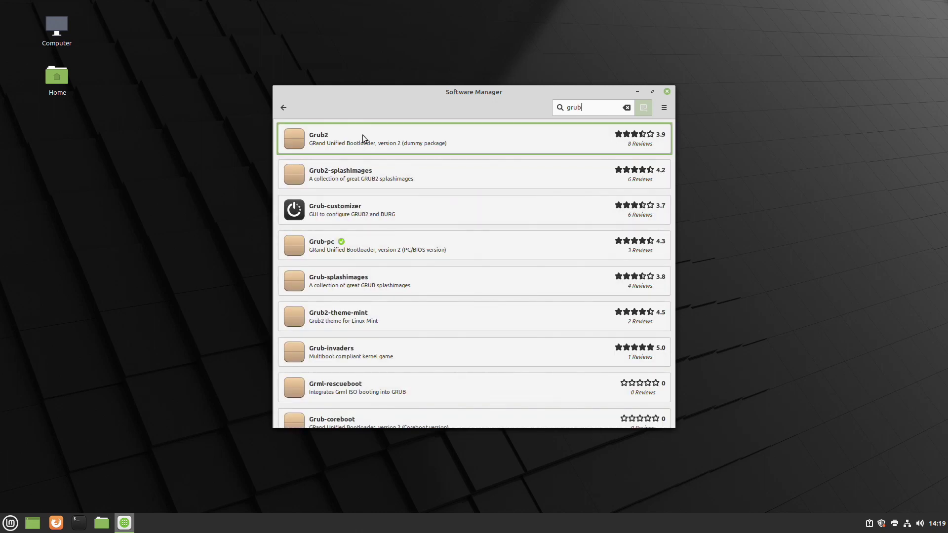
pyautogui.click(388, 214)
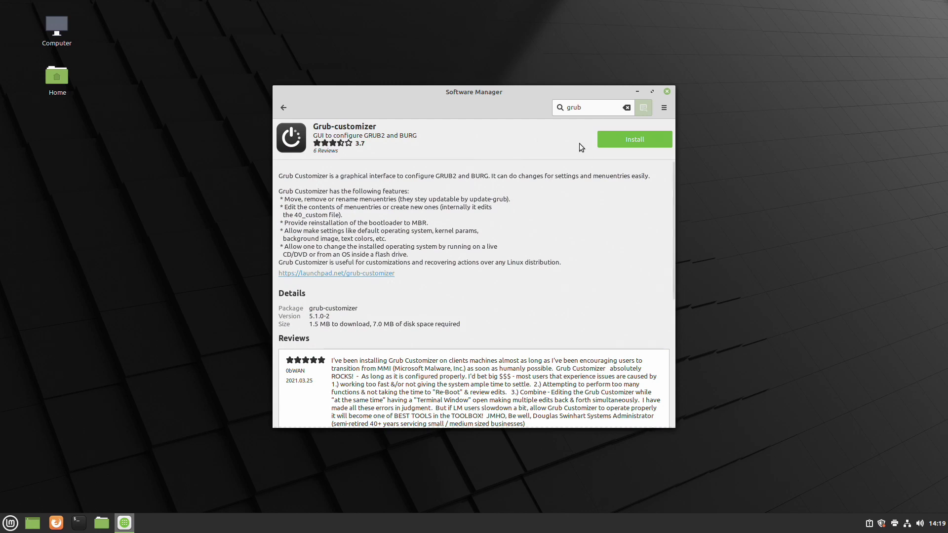
# Step: Install Grub-customizer, authenticating with the account password
pyautogui.click(636, 143)
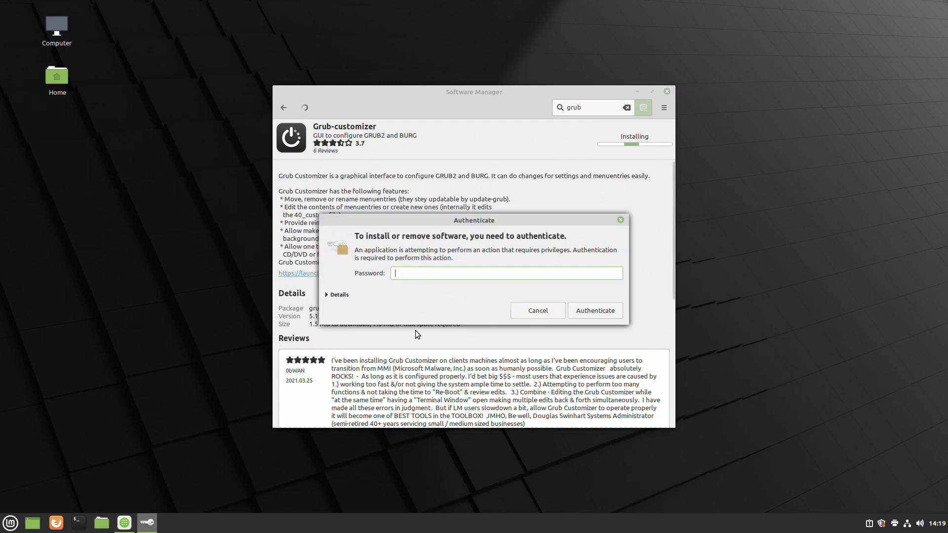
pyautogui.write('•••••')
pyautogui.press('Return')
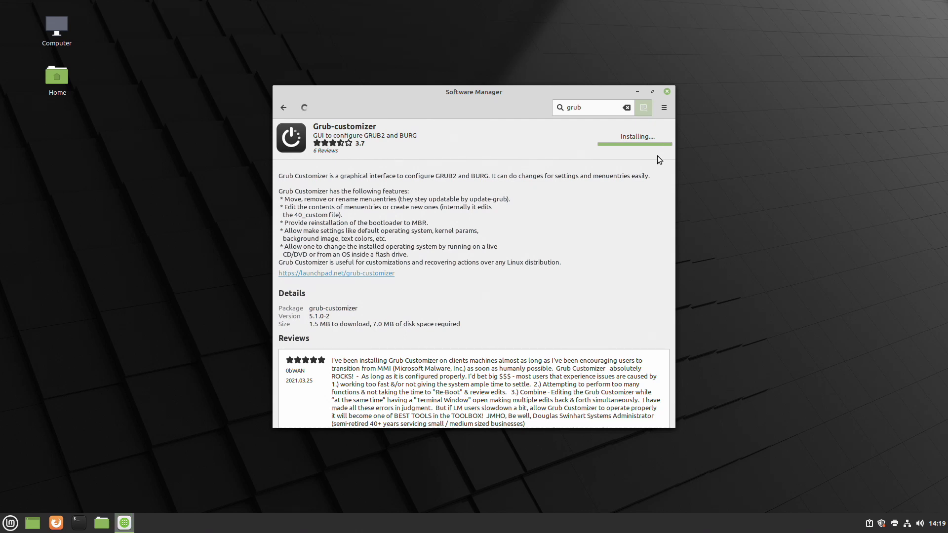
# Step: Launch the installed Grub Customizer, entering the account password to authorise it
pyautogui.click(607, 134)
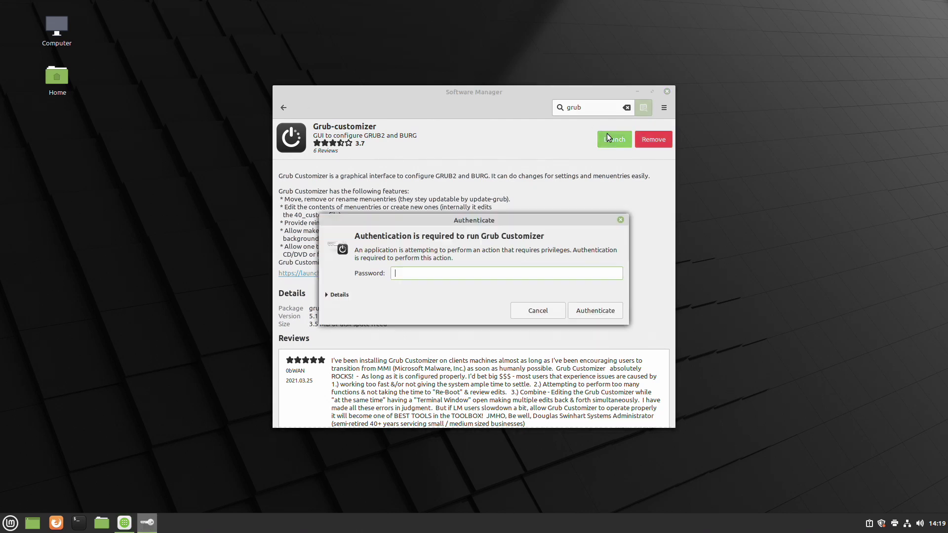
pyautogui.write('••••')
pyautogui.press('Return')
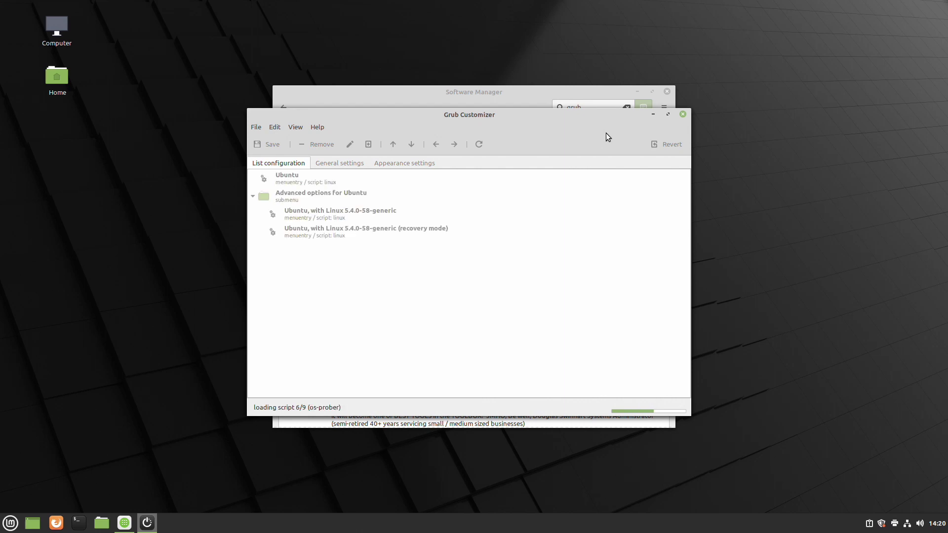
# Step: Set the predefined default boot entry to Windows Boot Manager (on /dev/sda1), save it, and close Grub Customizer and Software Manager
pyautogui.click(330, 163)
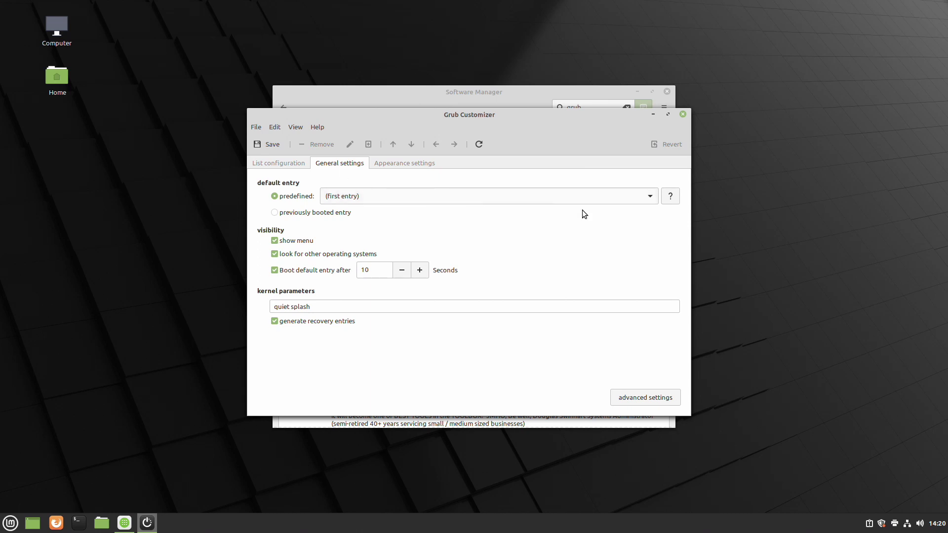
pyautogui.click(651, 196)
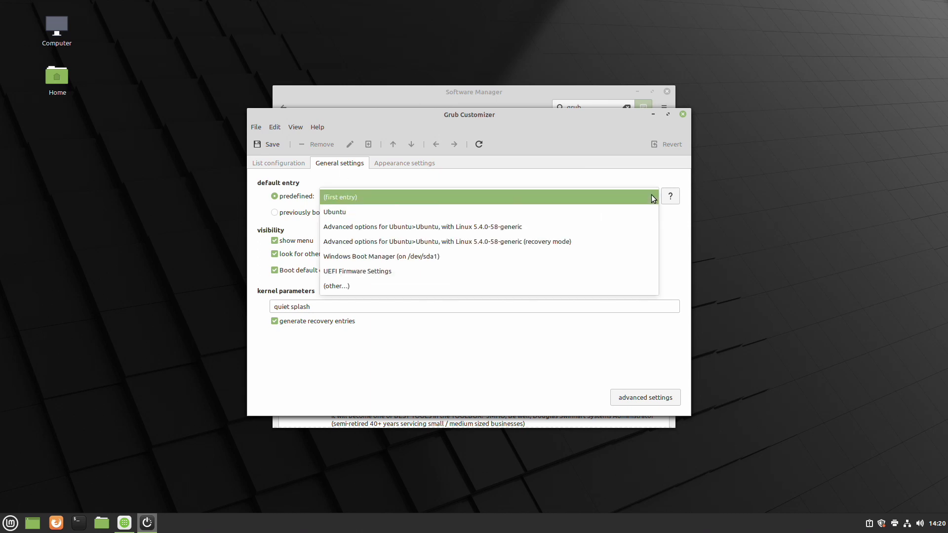
pyautogui.click(395, 257)
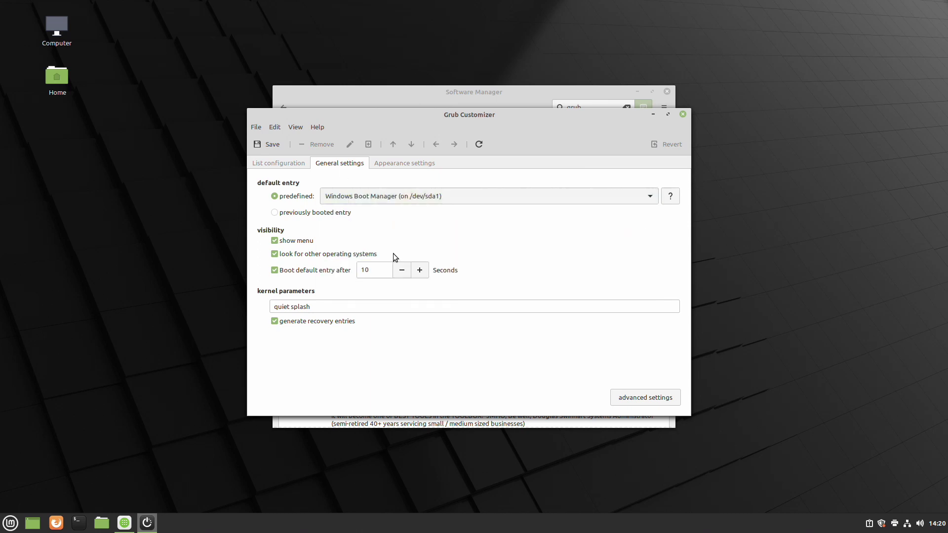
pyautogui.click(270, 144)
pyautogui.click(684, 114)
pyautogui.click(667, 92)
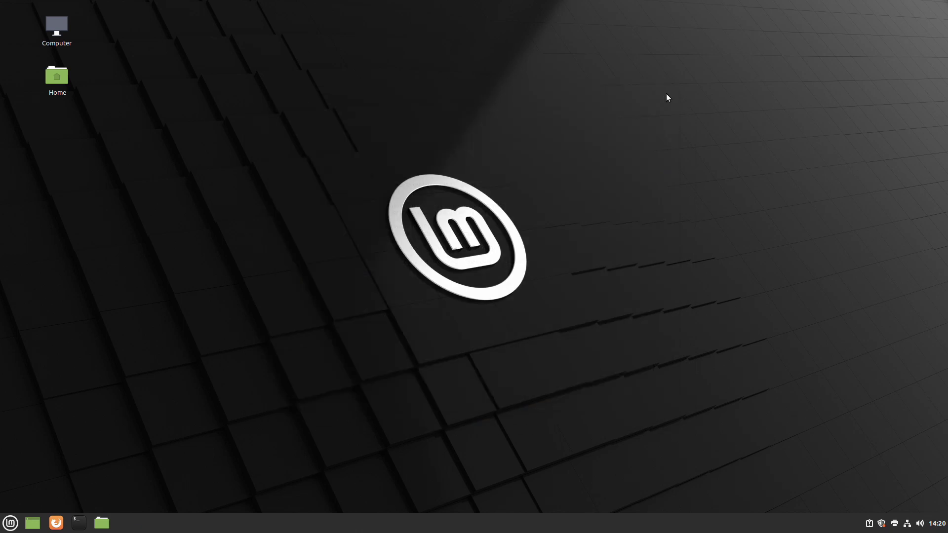
# Step: Restart the computer and boot the Windows Boot Manager (on /dev/sda1) entry from the GRUB menu
pyautogui.click(13, 526)
pyautogui.click(22, 473)
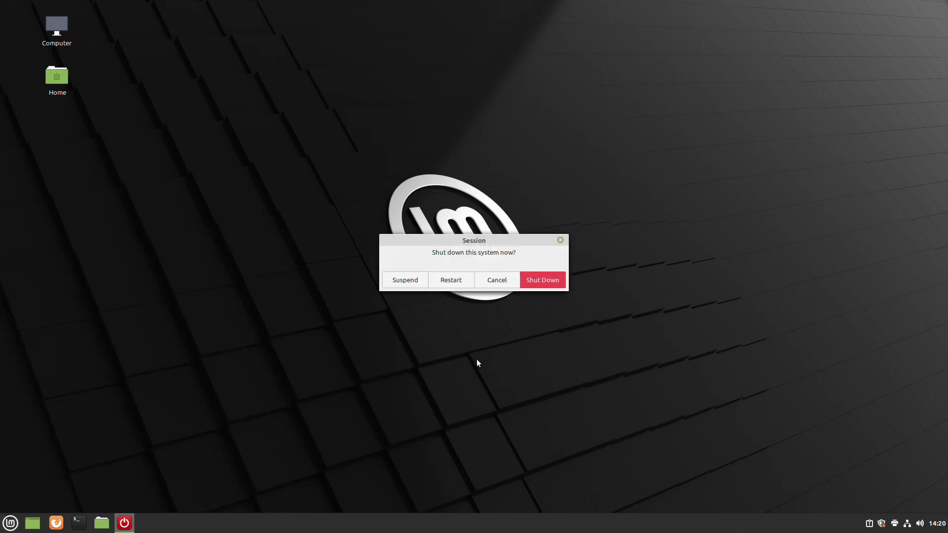
pyautogui.click(457, 280)
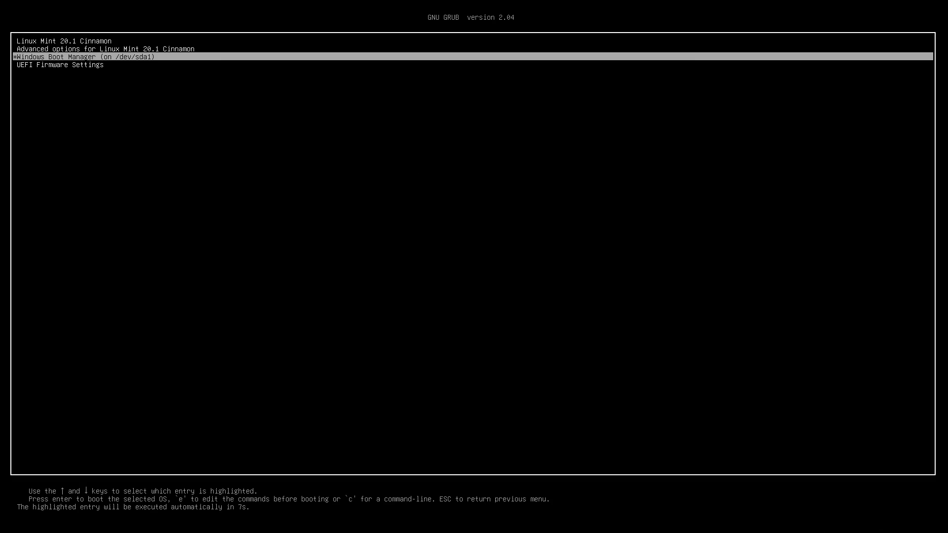
pyautogui.press('Return')
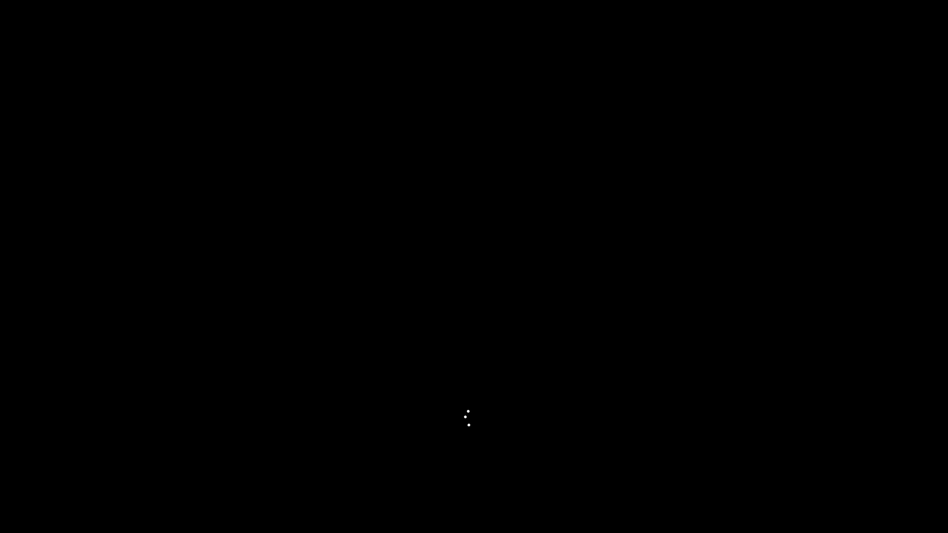